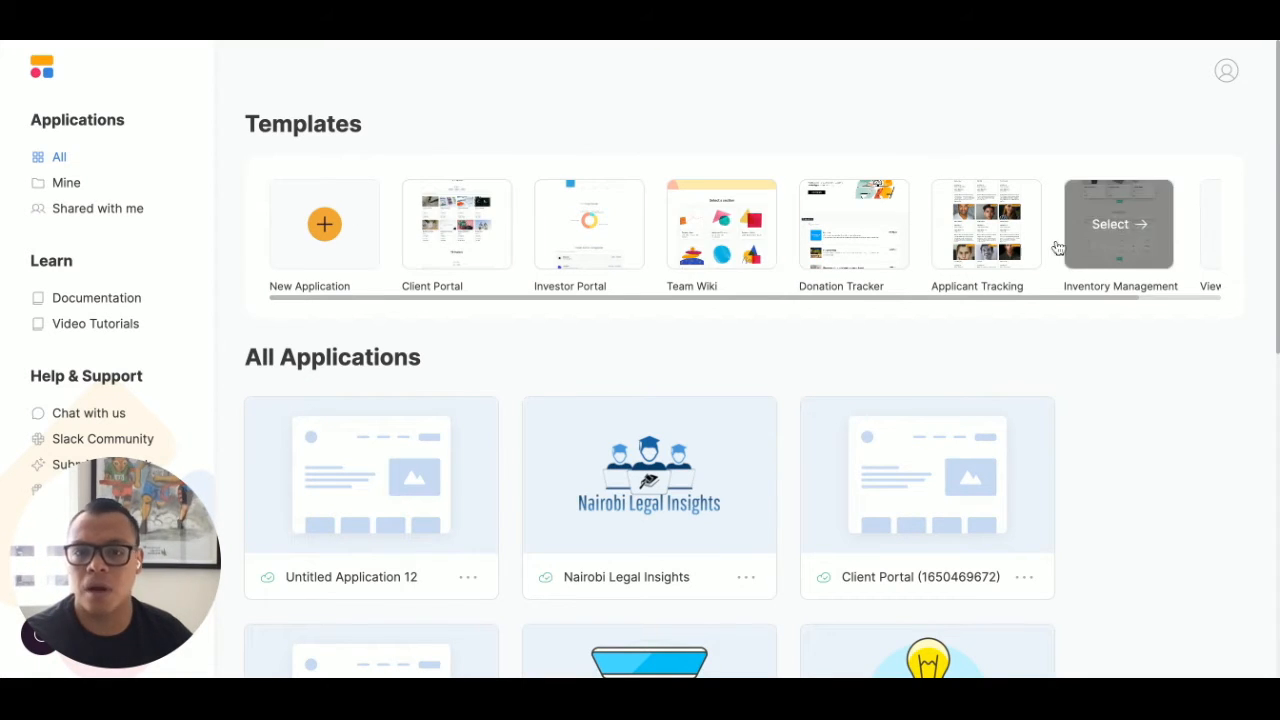
Step: Open the A2J Tech Legal Tech Academy application in the studio from the list of all applications
scroll(1118, 266, down, 2)
scroll(1118, 266, up, 2)
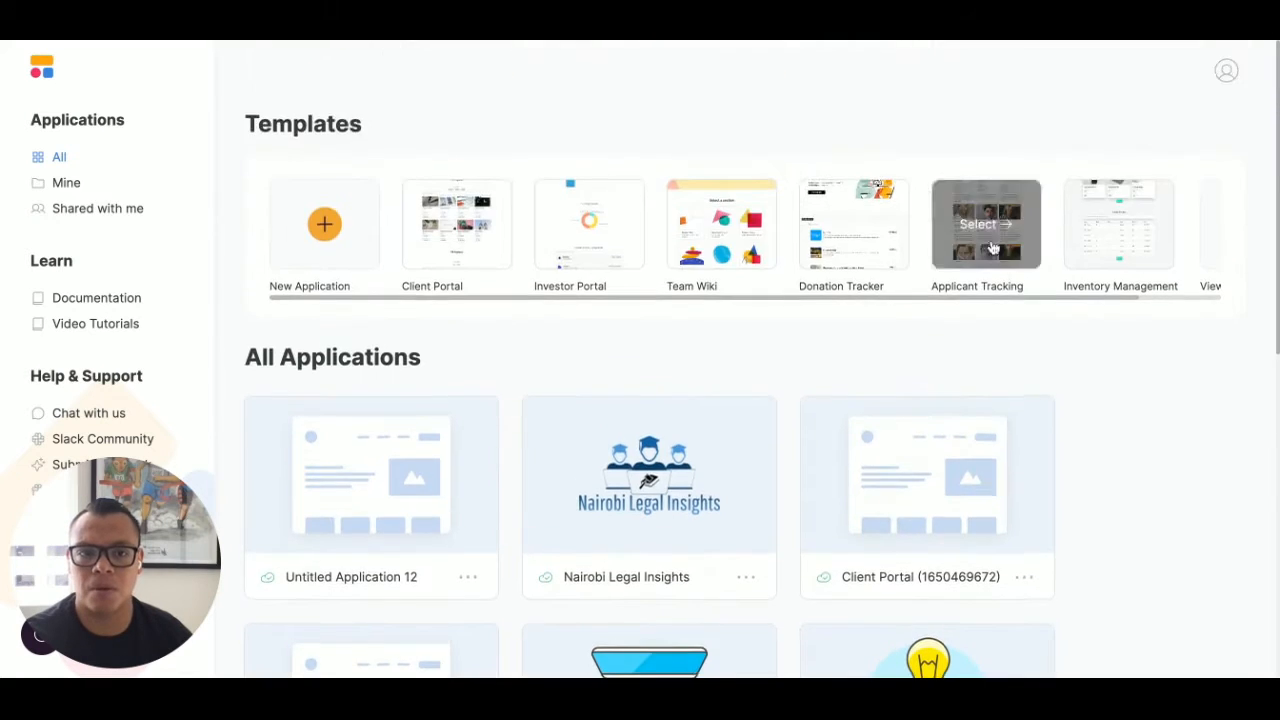
scroll(1116, 260, down, 8)
scroll(1106, 246, up, 8)
scroll(1105, 246, down, 2)
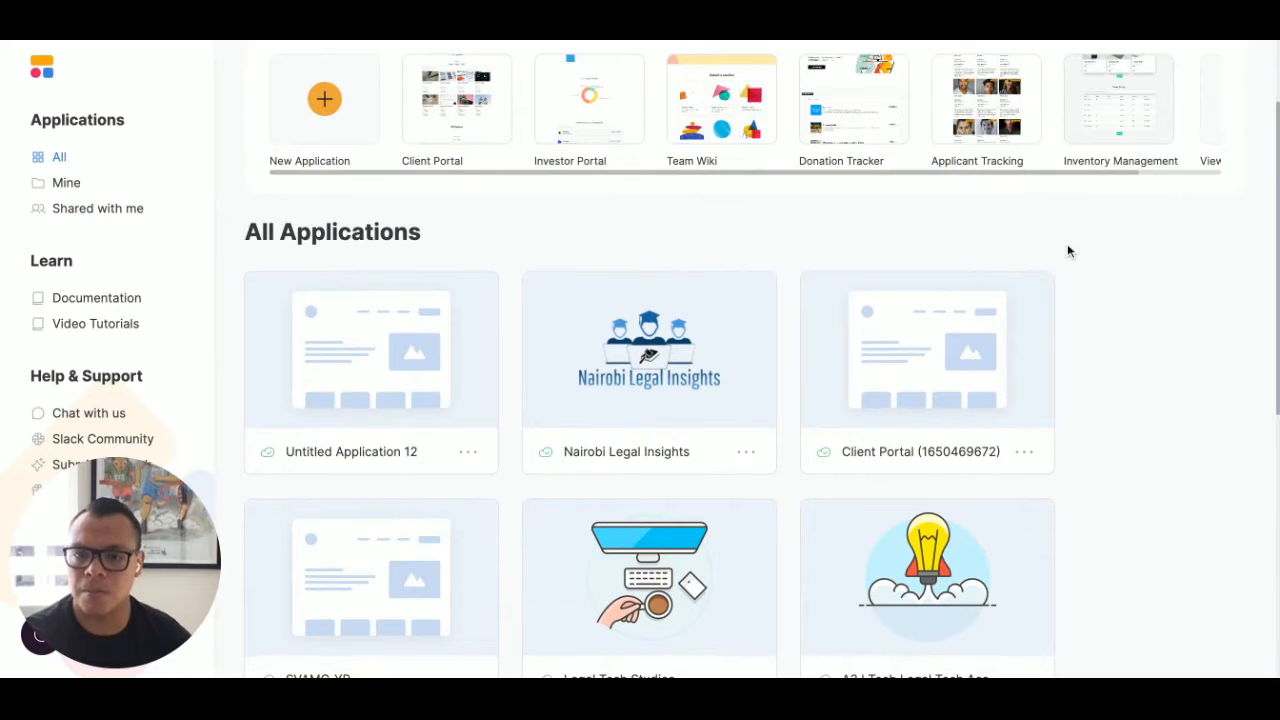
scroll(1077, 257, down, 1)
mouse_move(955, 566)
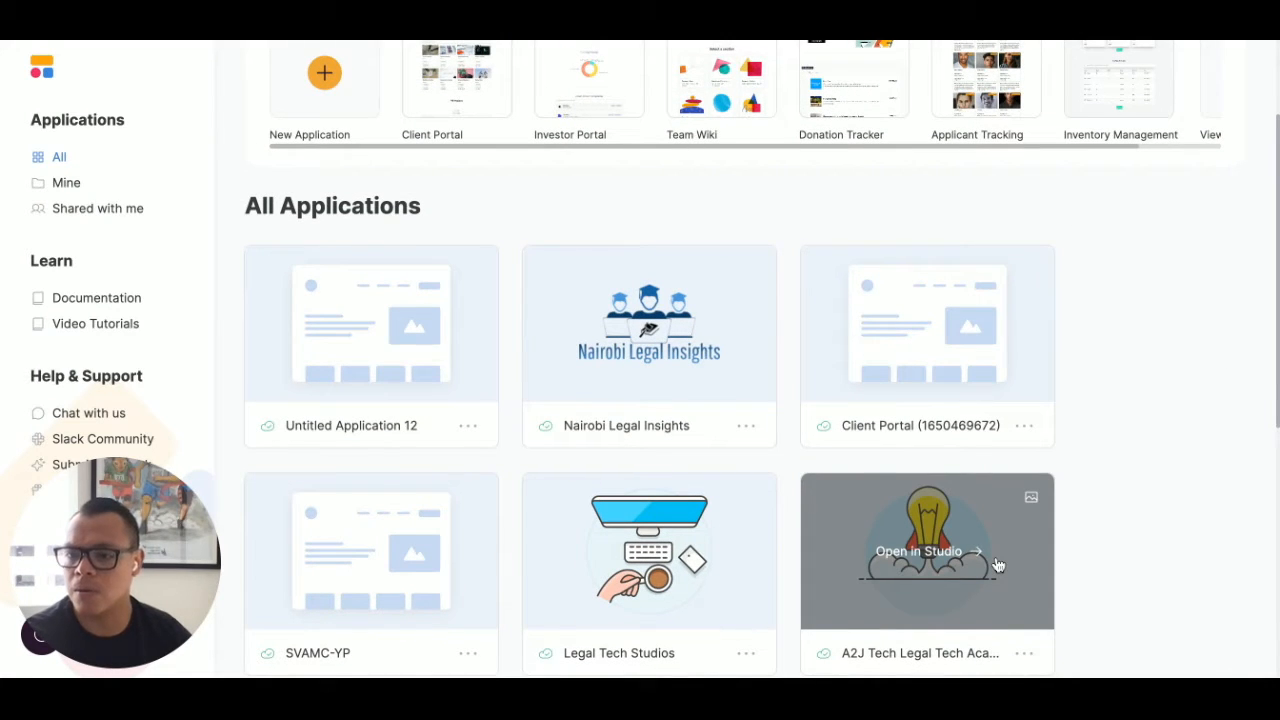
click(996, 565)
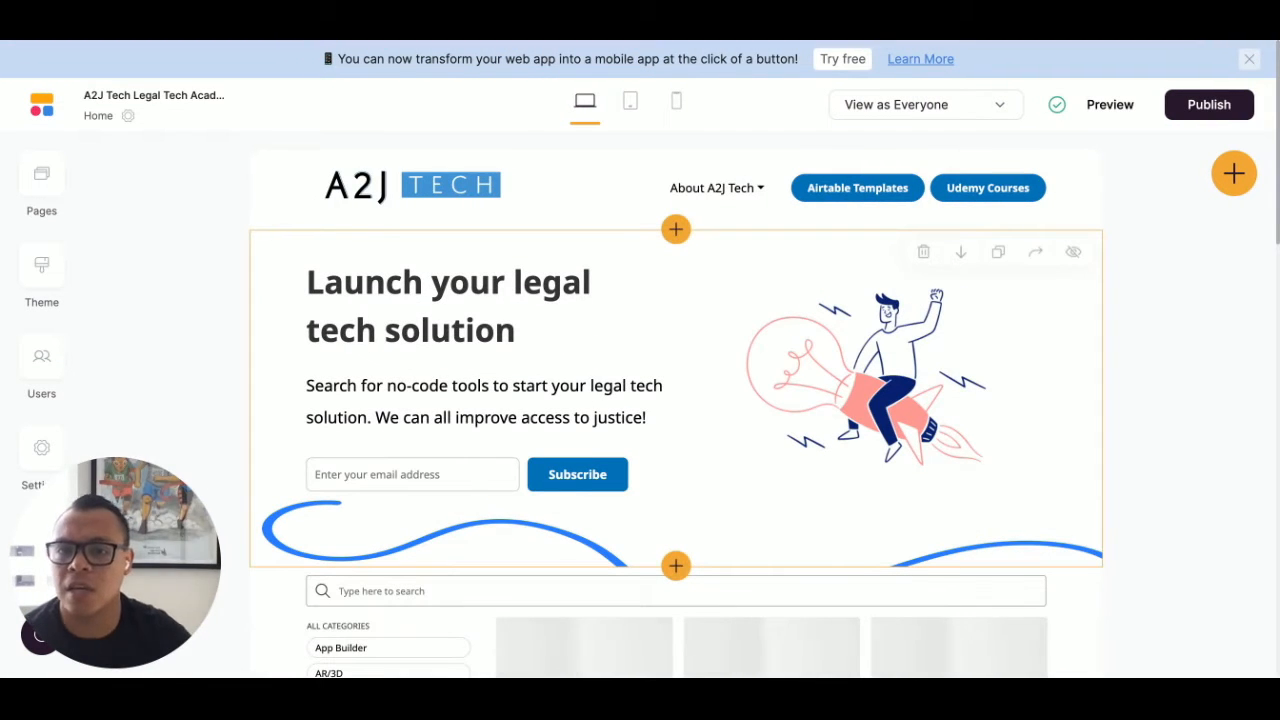
Step: Look over the Home page, from the hero section to the category list and tool cards
scroll(942, 522, down, 3)
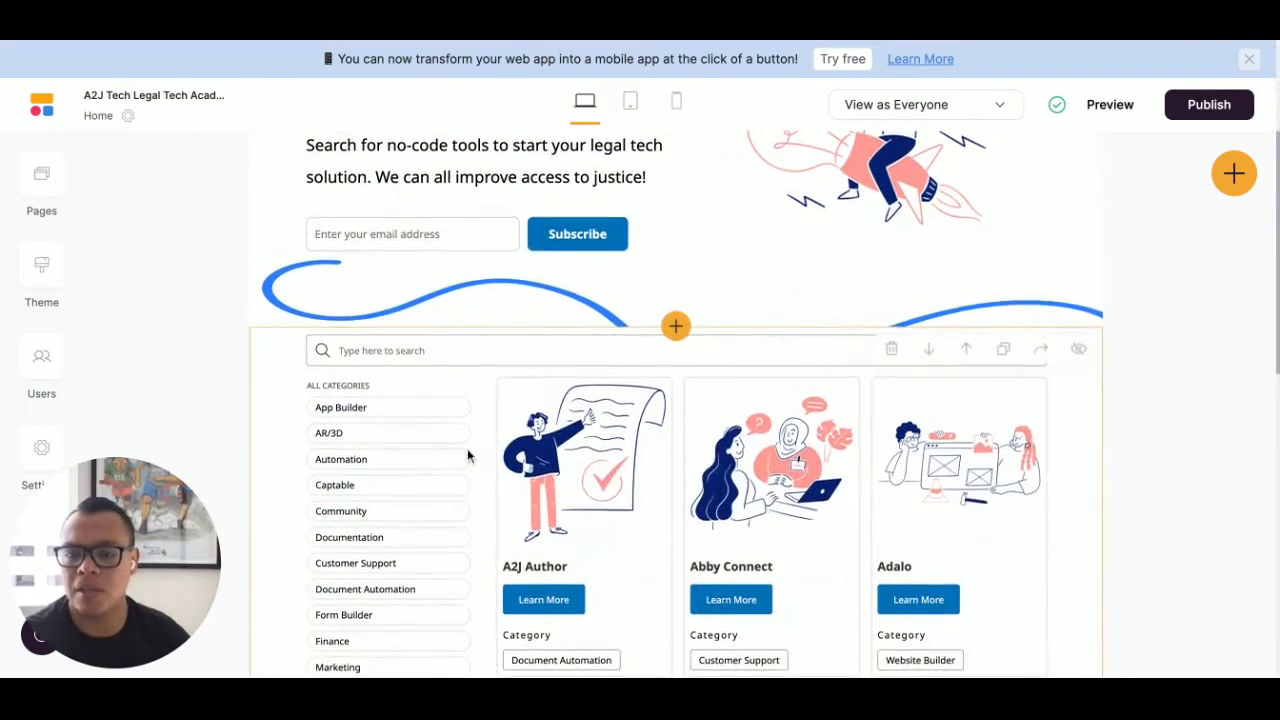
scroll(467, 456, down, 3)
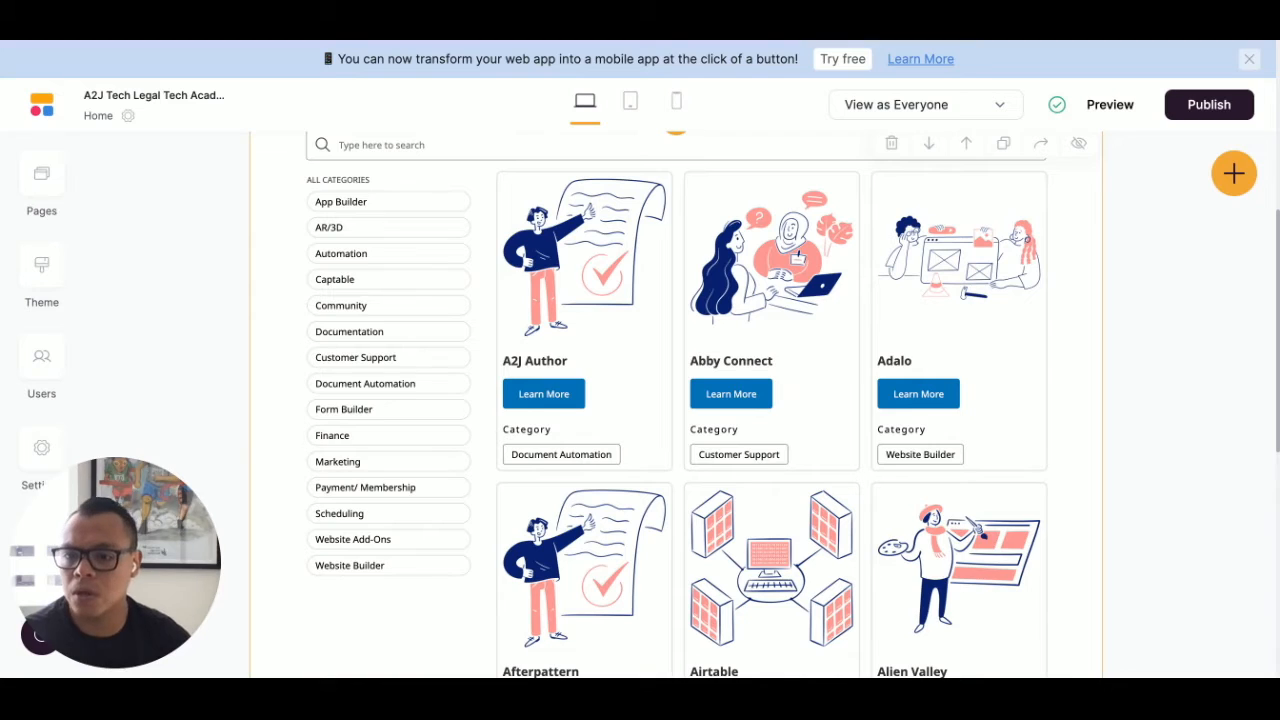
scroll(676, 404, up, 4)
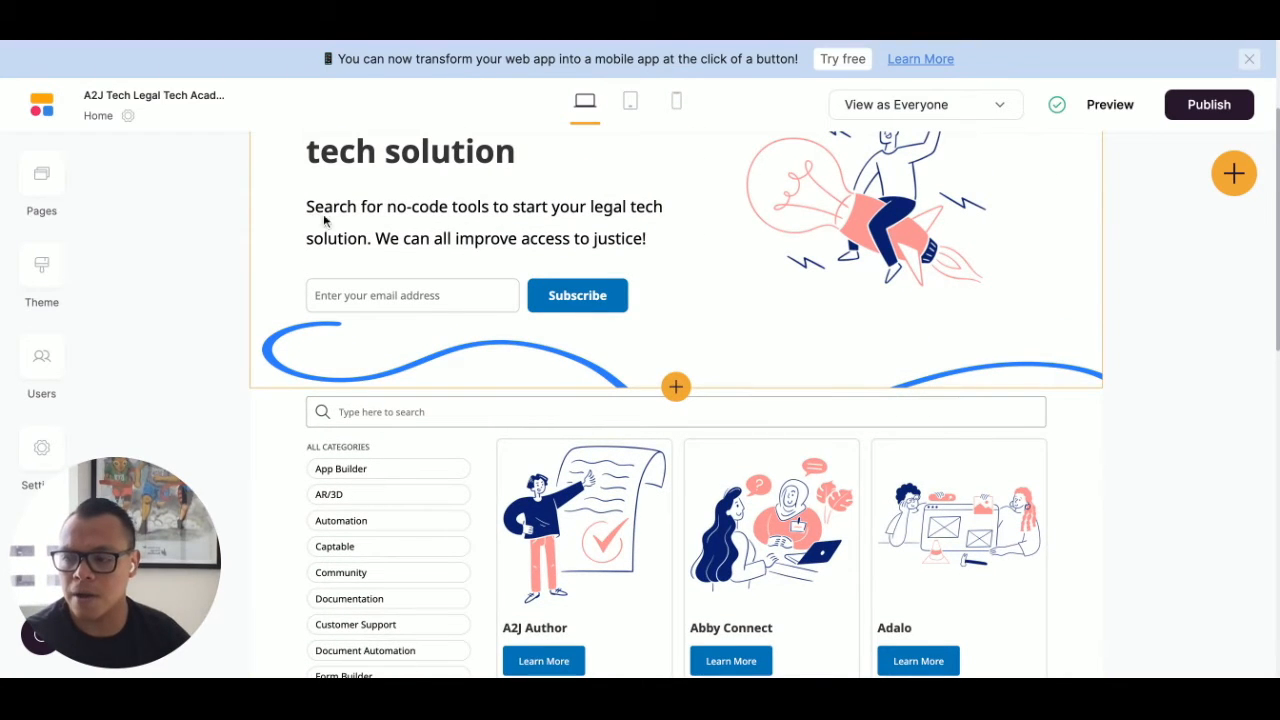
scroll(365, 227, up, 1)
scroll(365, 227, up, 1)
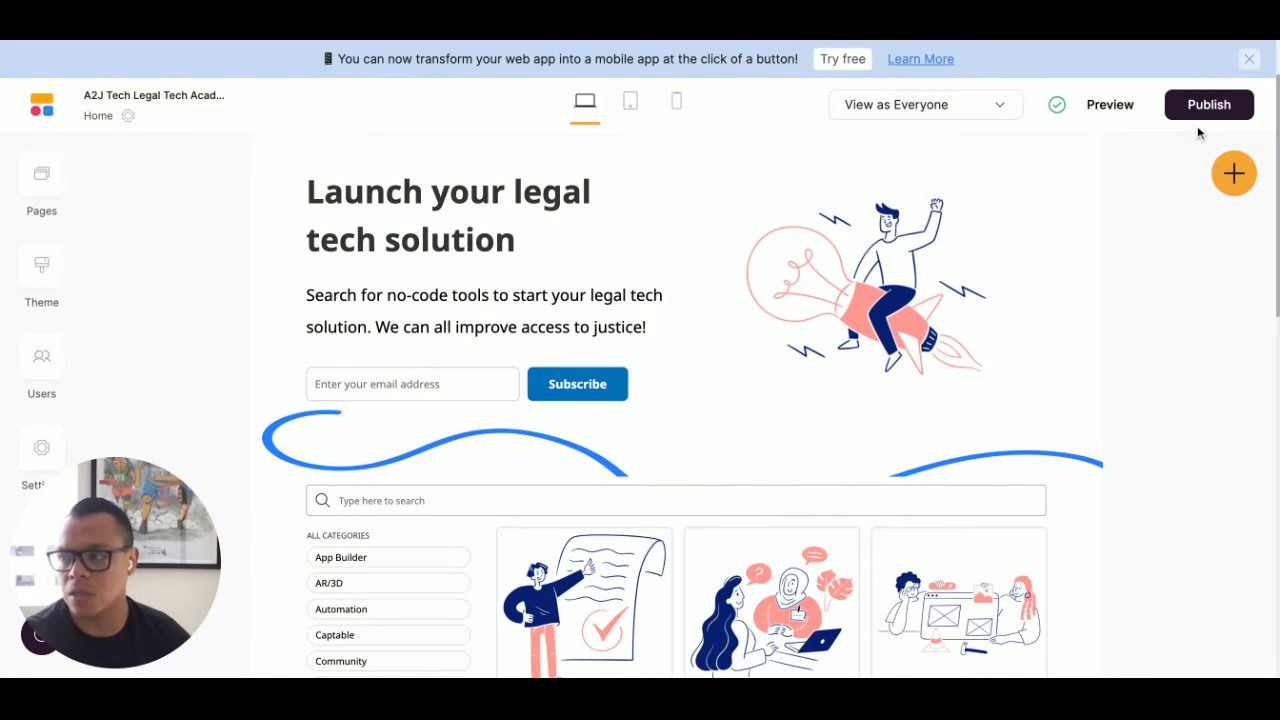
scroll(990, 160, down, 1)
scroll(972, 200, up, 2)
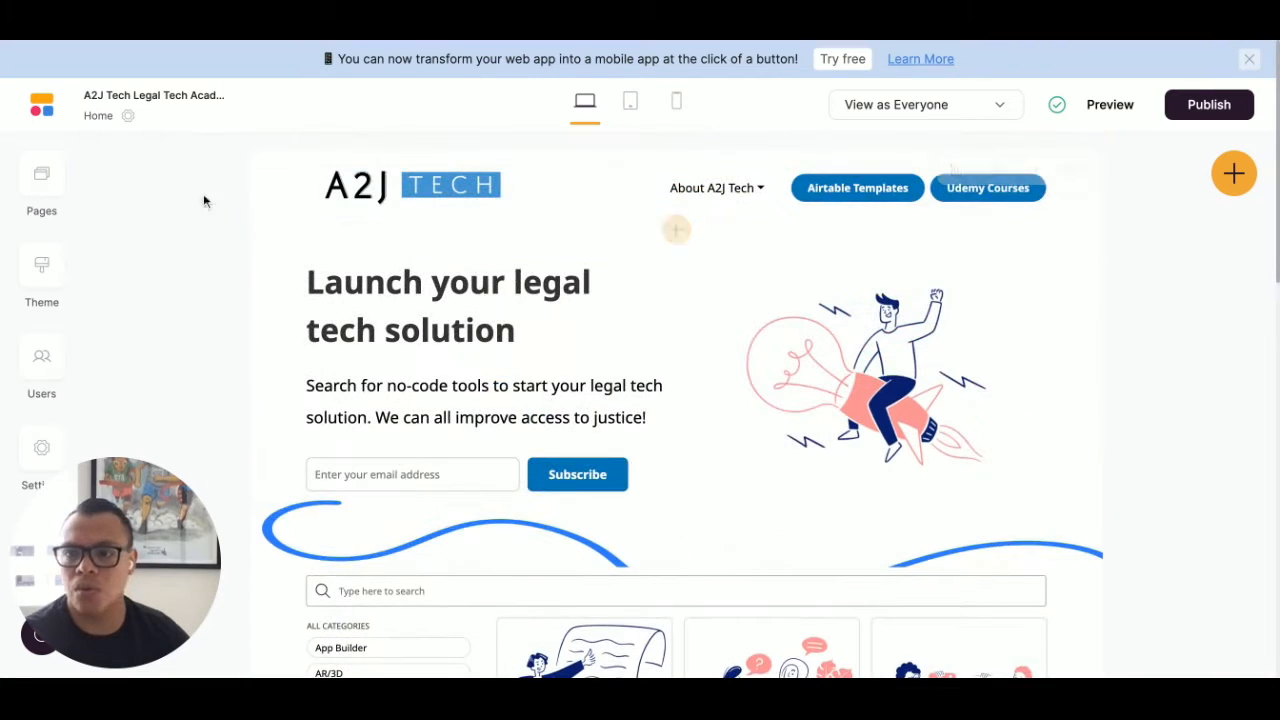
Step: Add a new page named Example with the URL /example and open it for editing
click(50, 178)
scroll(323, 317, down, 3)
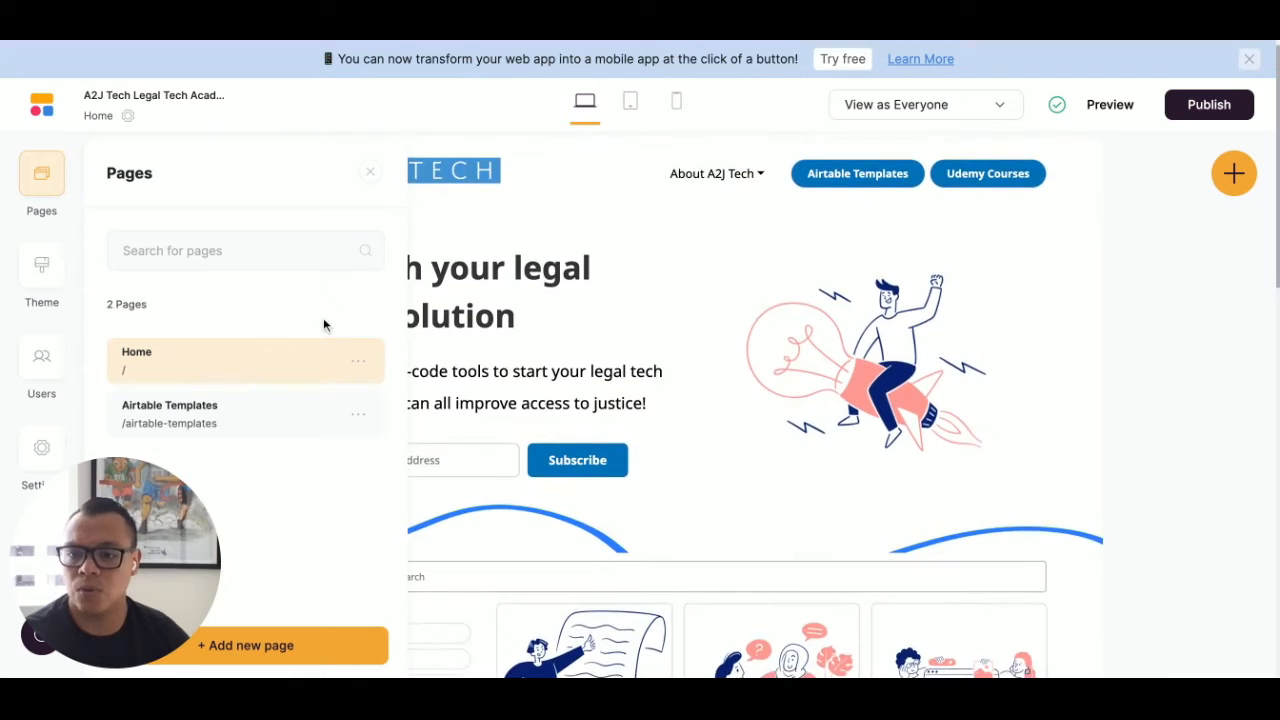
click(261, 652)
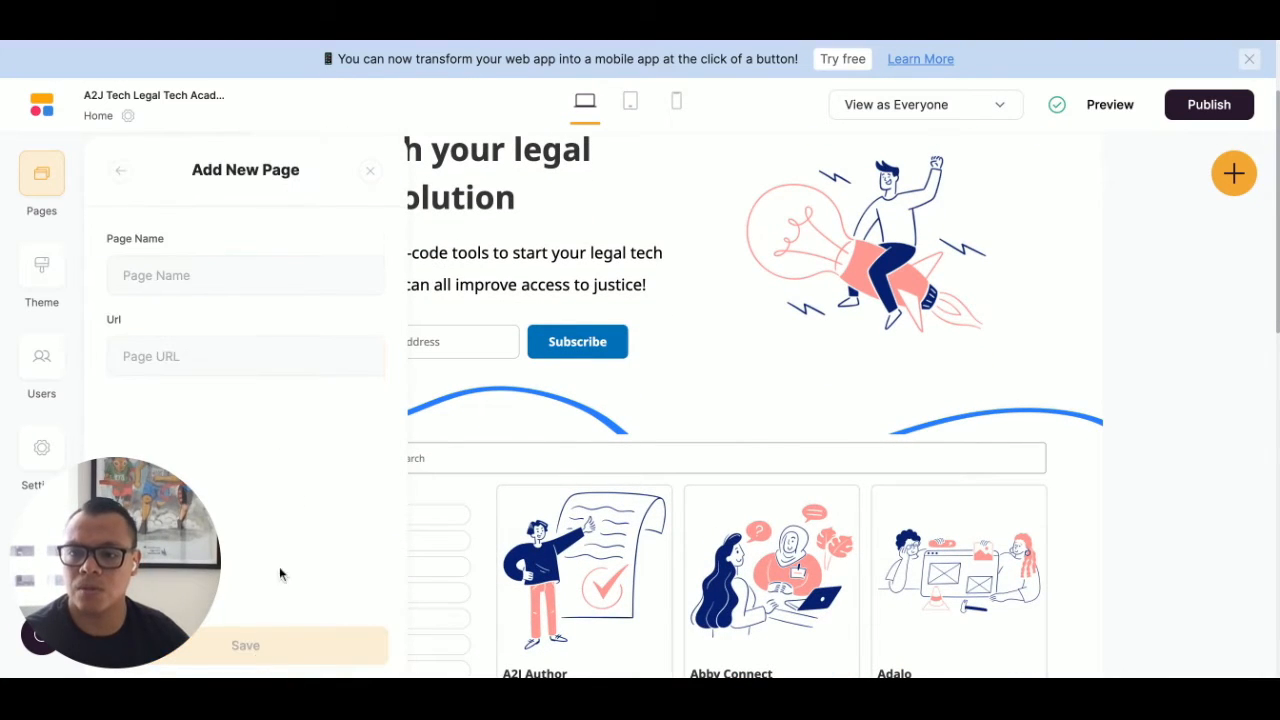
click(251, 277)
text(Example)
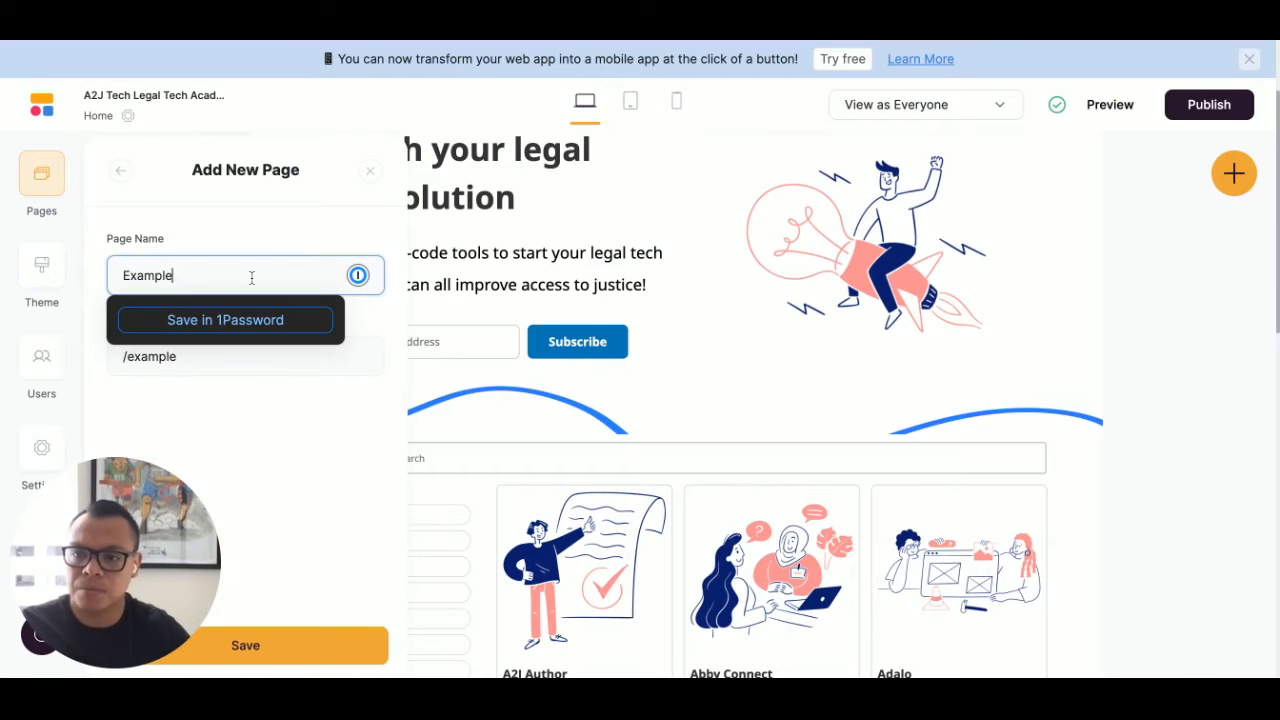
click(305, 642)
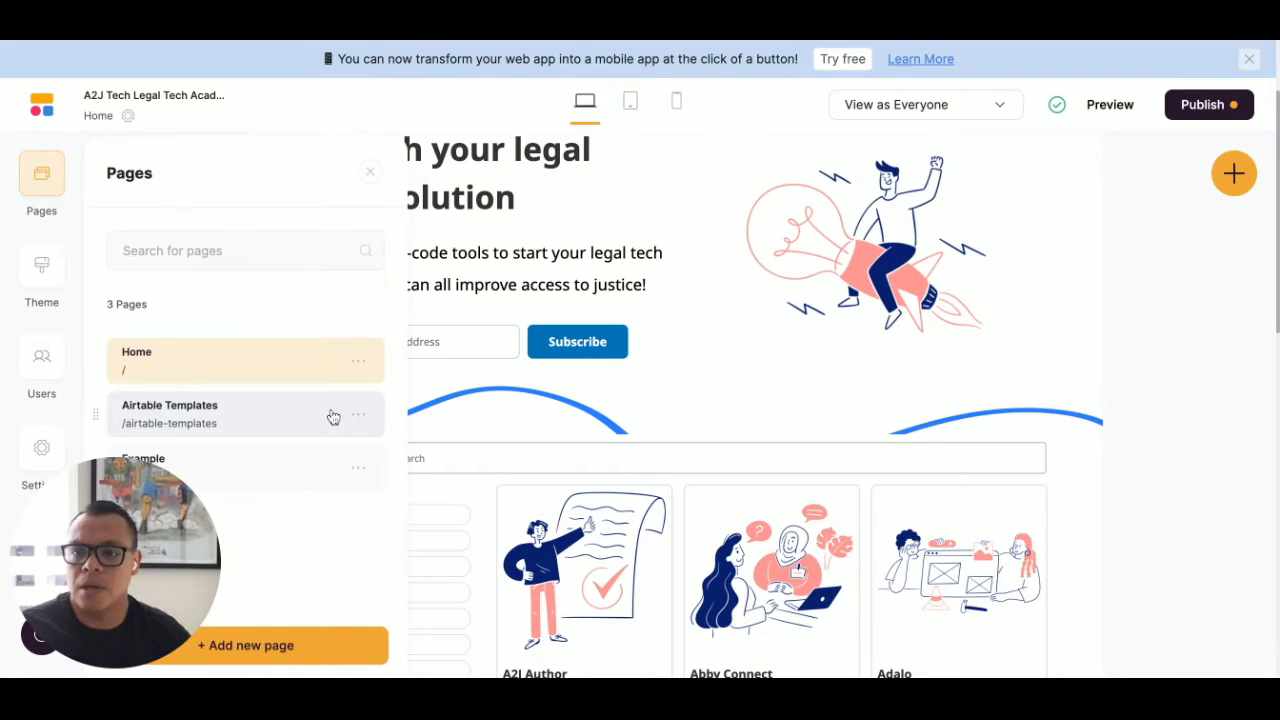
click(286, 463)
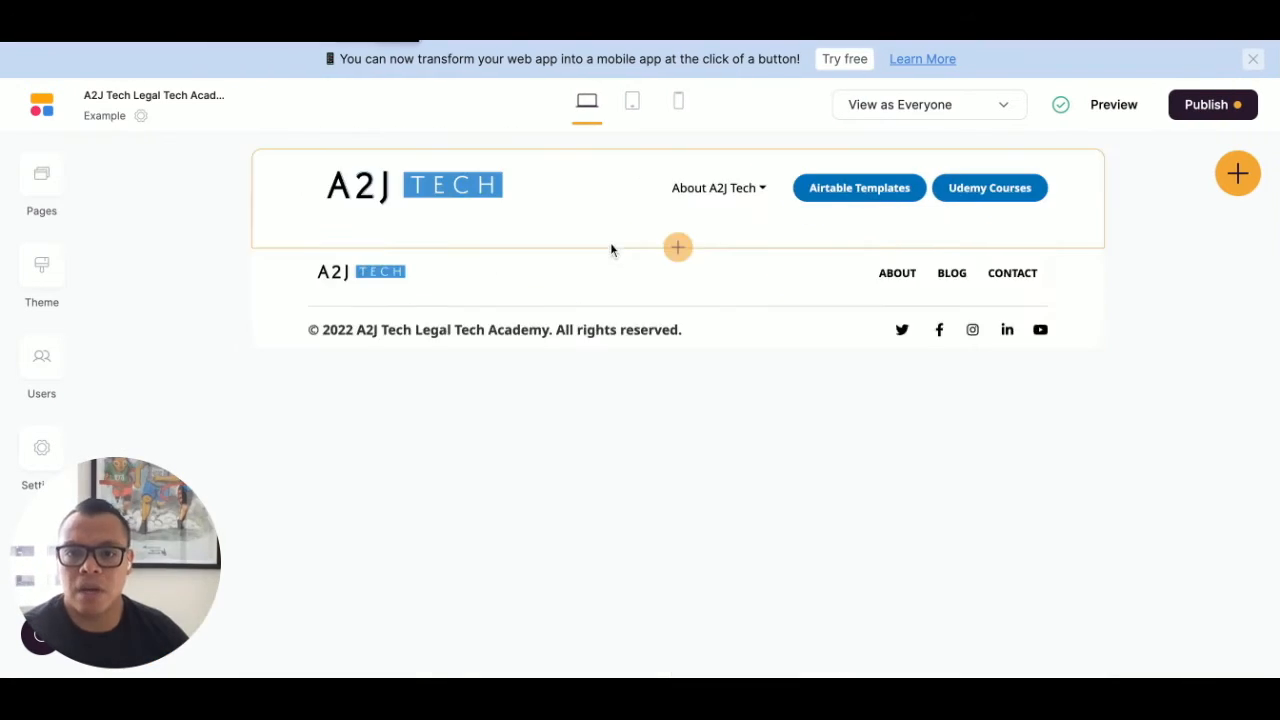
Step: Insert the static "Hero with call to action" block between the header and footer of the Example page
click(677, 240)
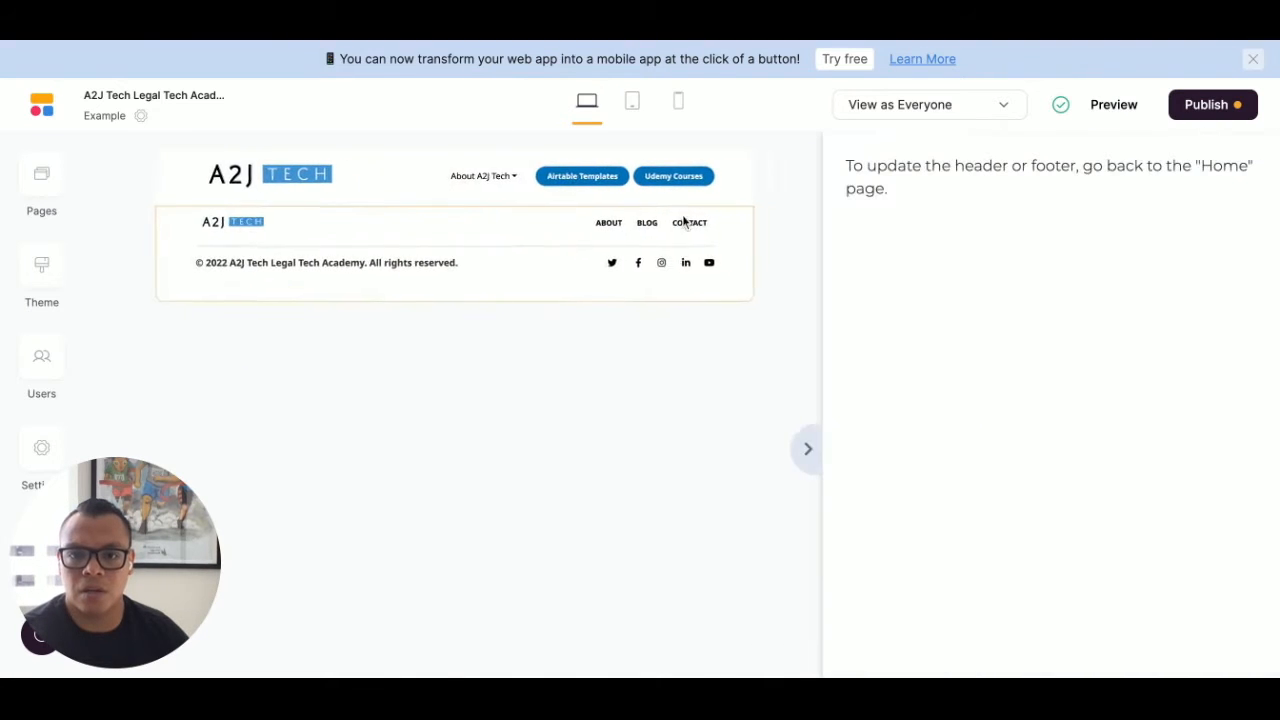
click(455, 205)
click(937, 265)
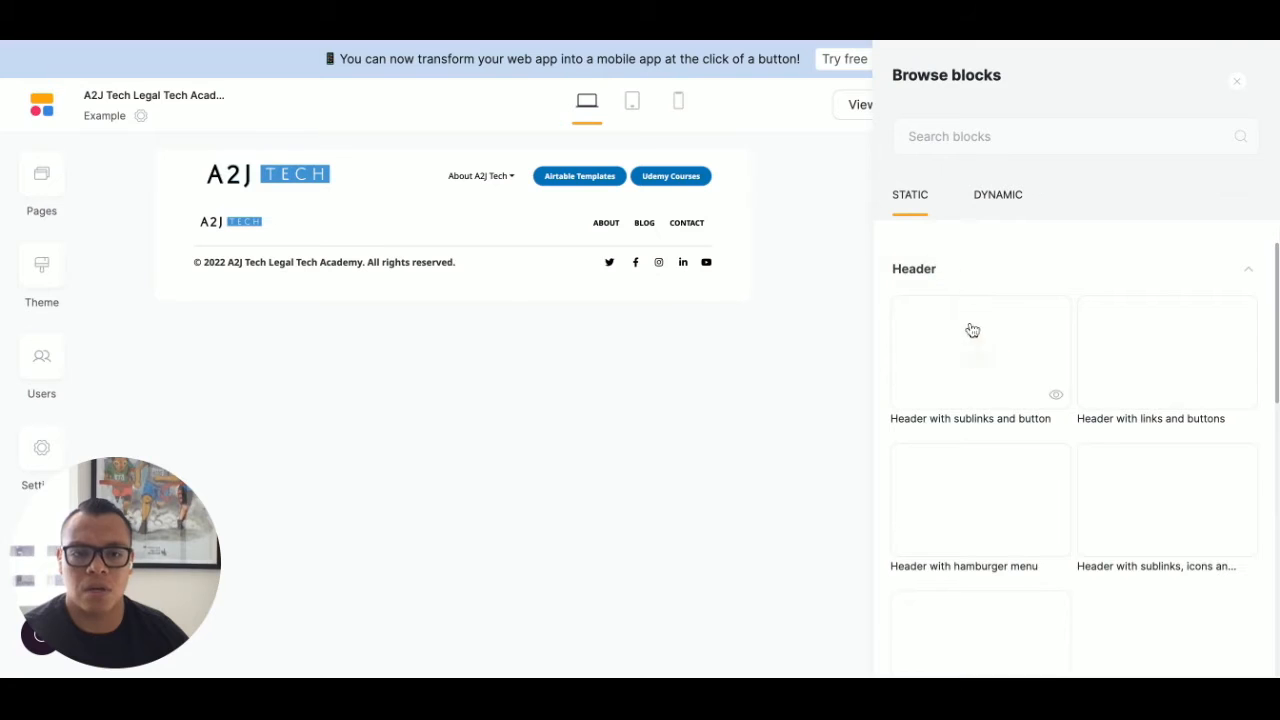
scroll(1104, 371, down, 5)
click(972, 450)
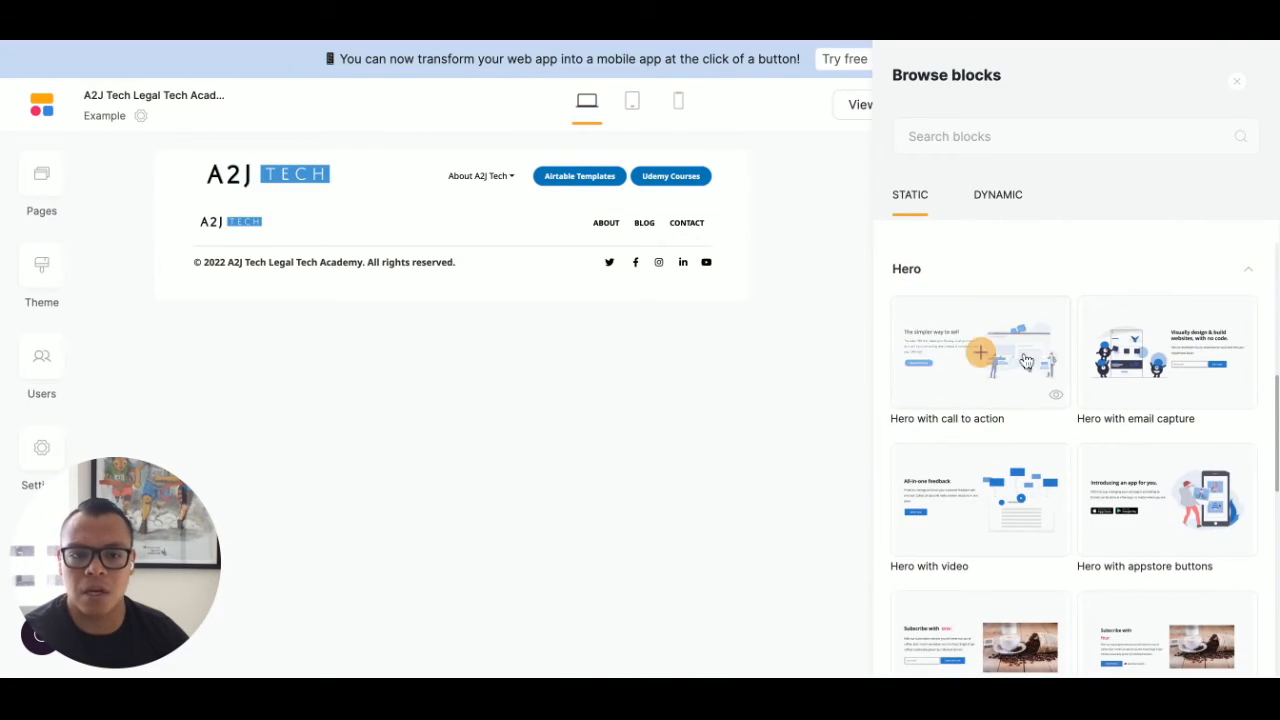
click(980, 354)
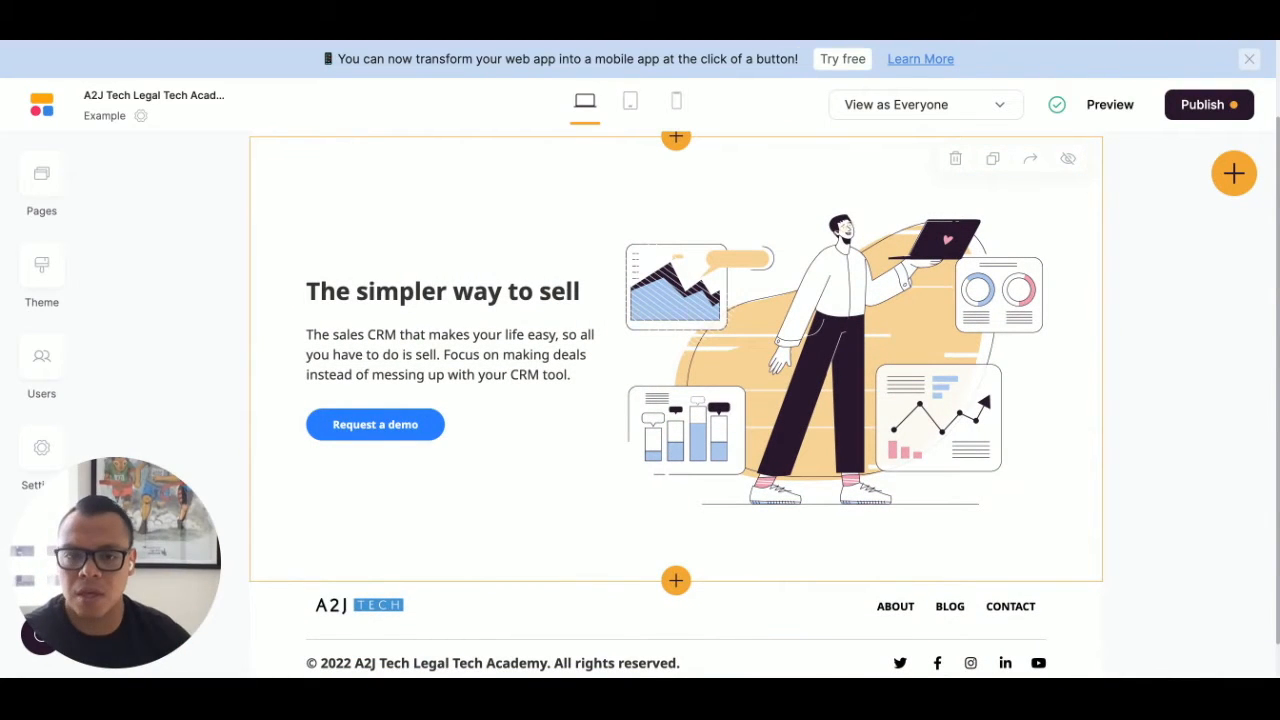
Step: Open the block library for the spot below the hero section and review the static block categories
click(676, 582)
scroll(971, 588, down, 5)
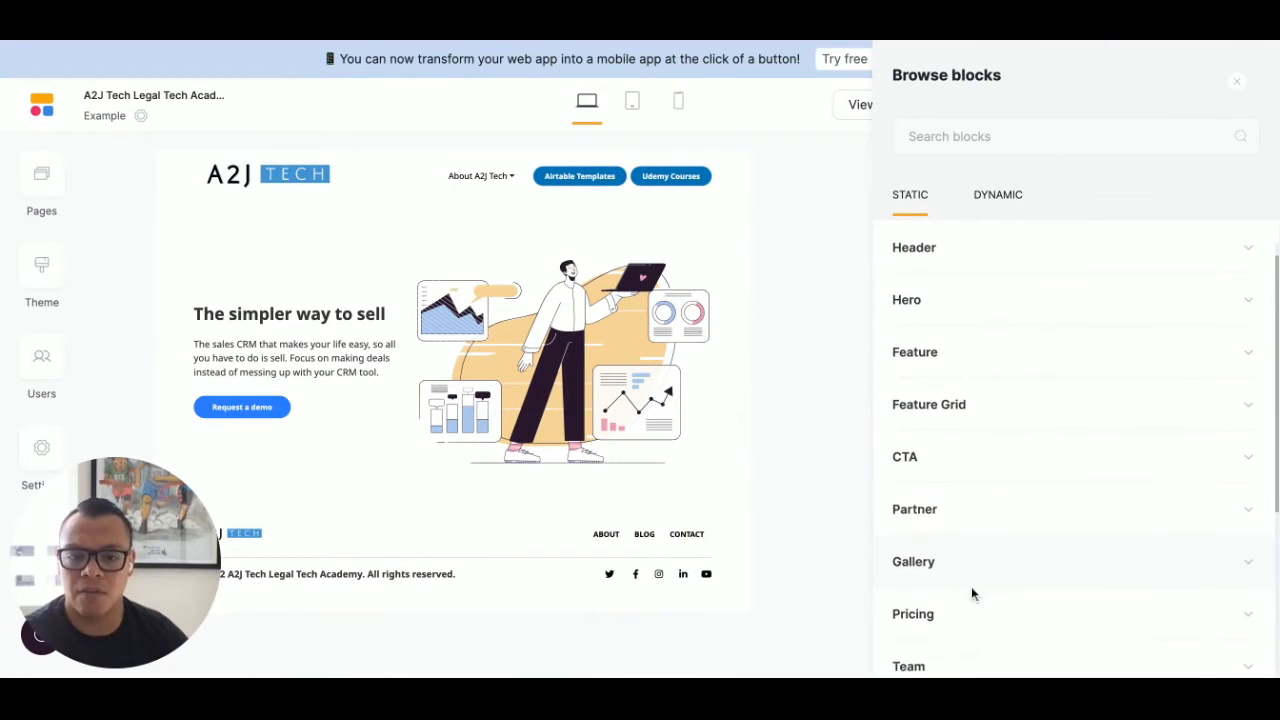
scroll(960, 545, up, 5)
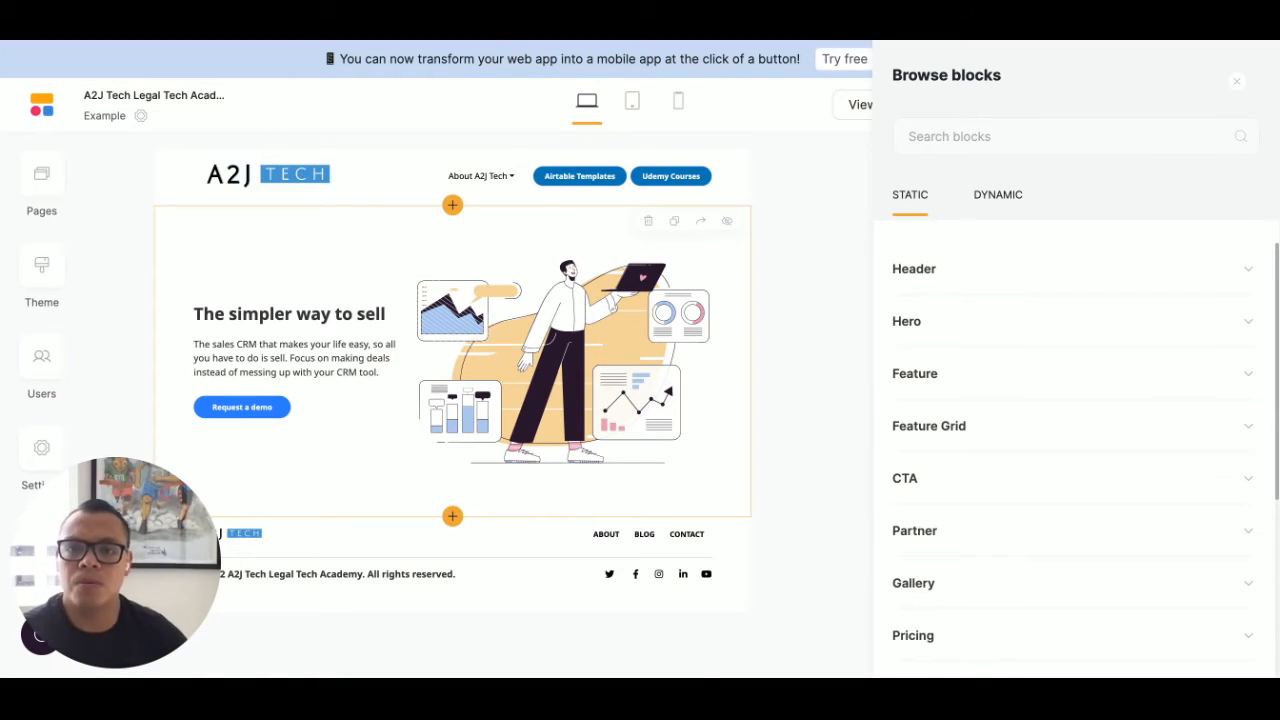
click(452, 516)
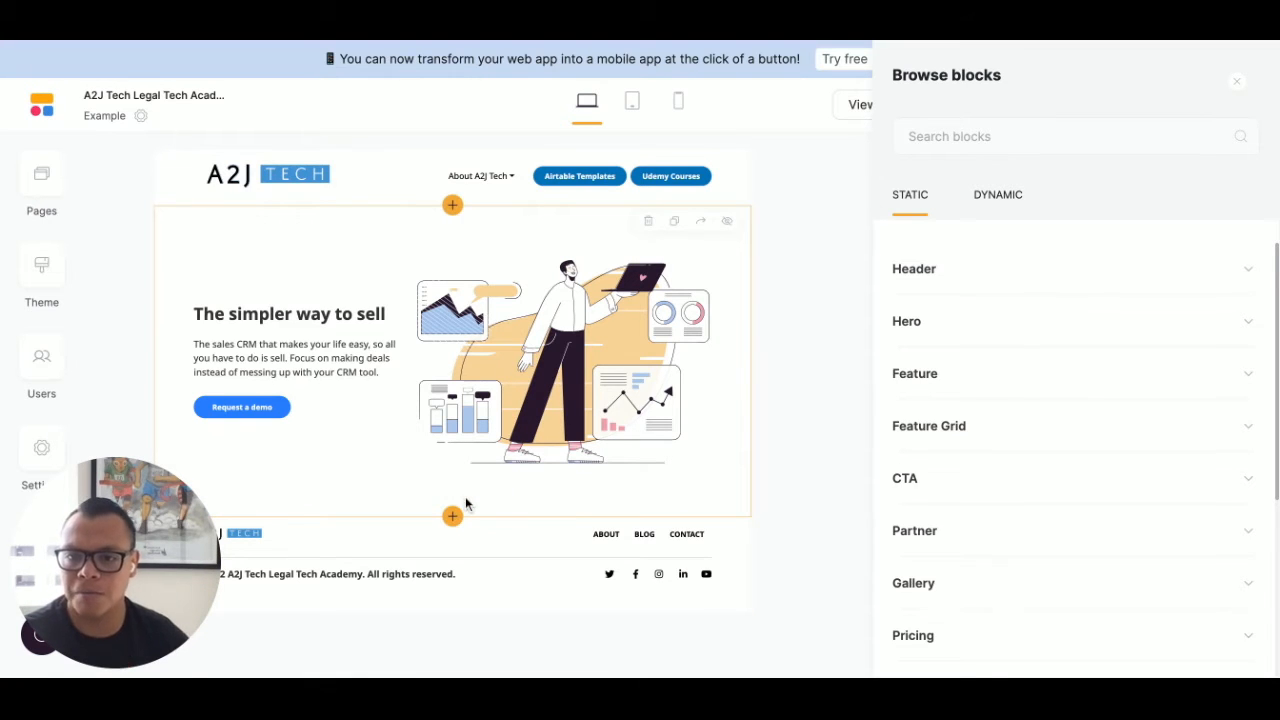
Step: Review the dynamic block categories and insert the "Simple contact form" block below the hero section
click(1005, 199)
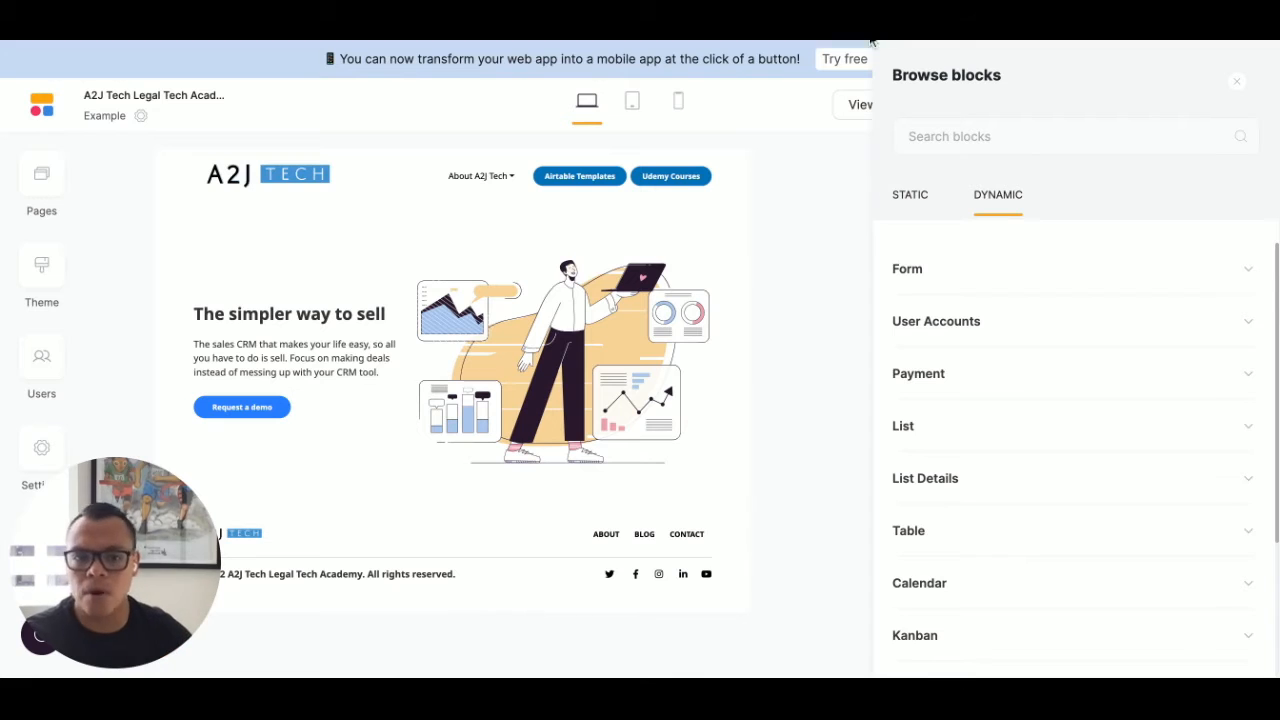
click(1002, 294)
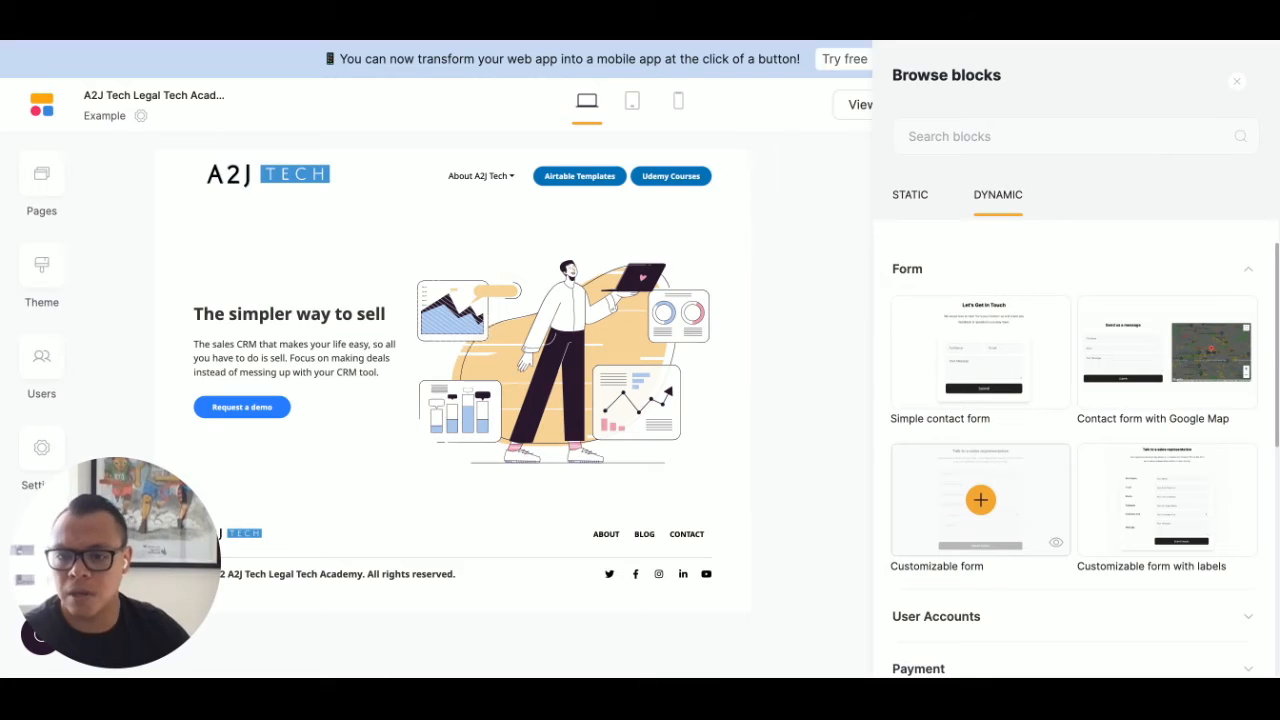
scroll(1010, 490, down, 4)
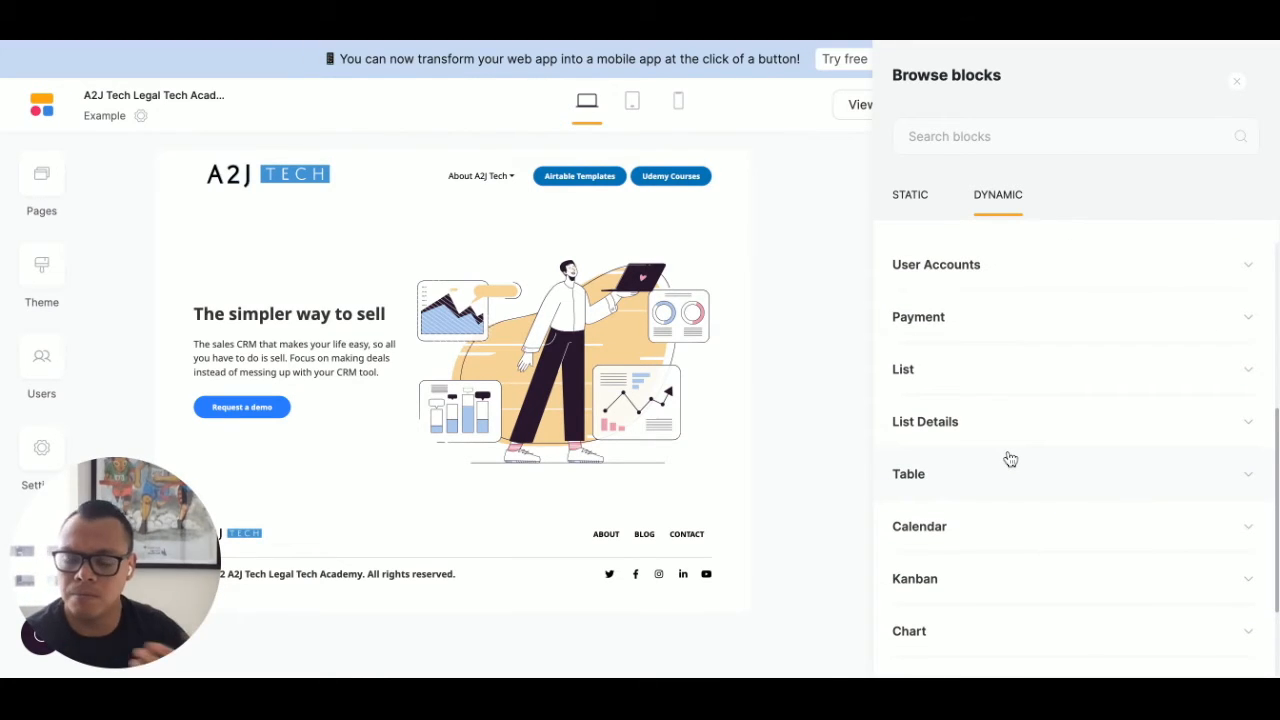
scroll(1075, 450, up, 1)
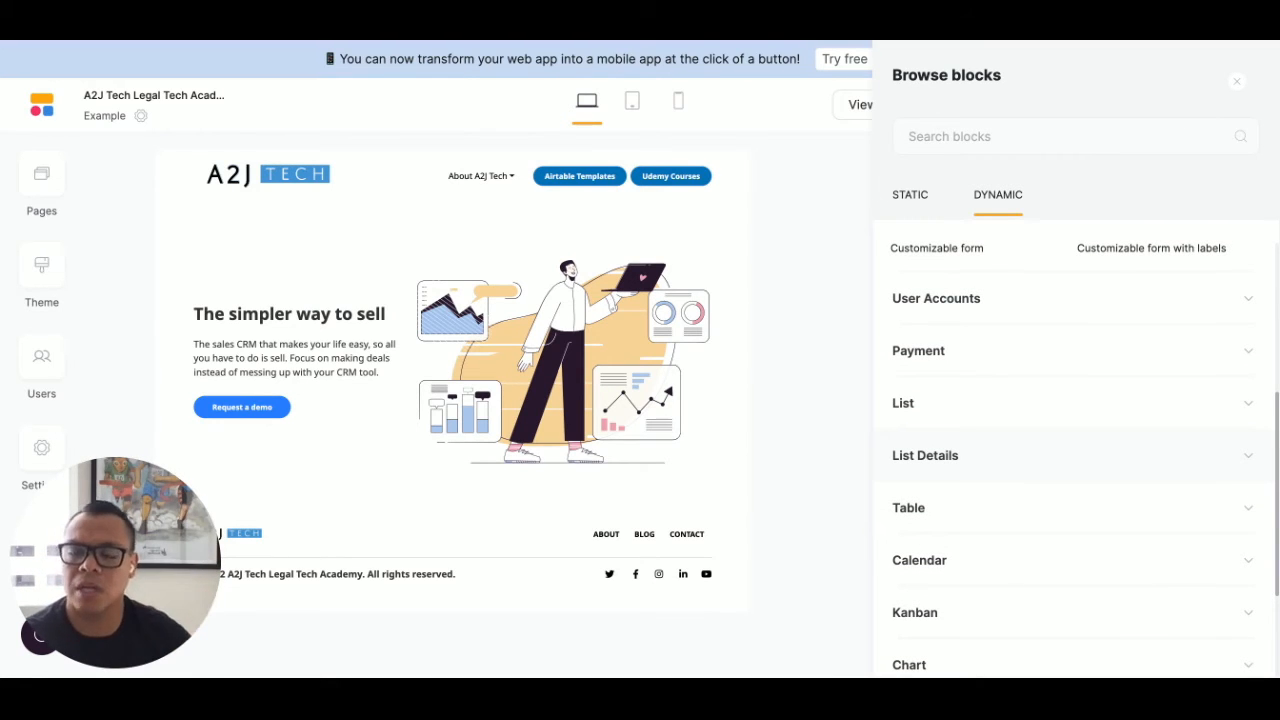
scroll(980, 470, up, 4)
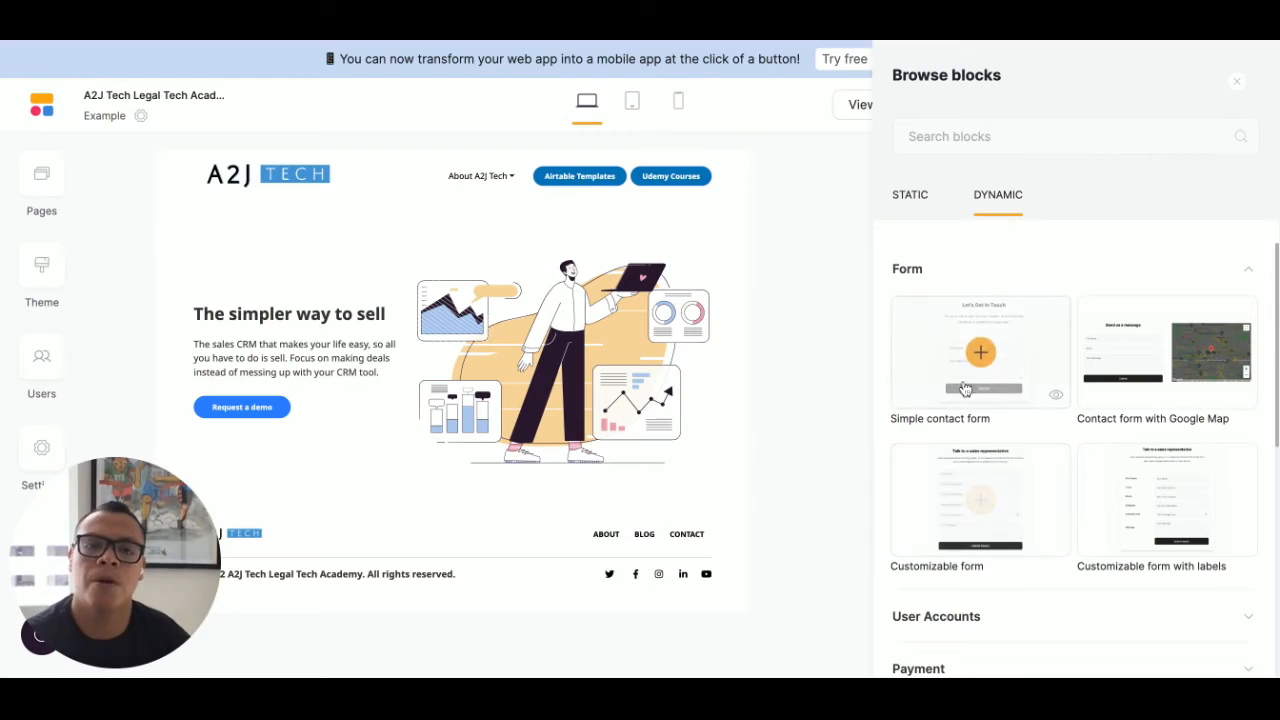
scroll(975, 350, down, 2)
mouse_move(1000, 358)
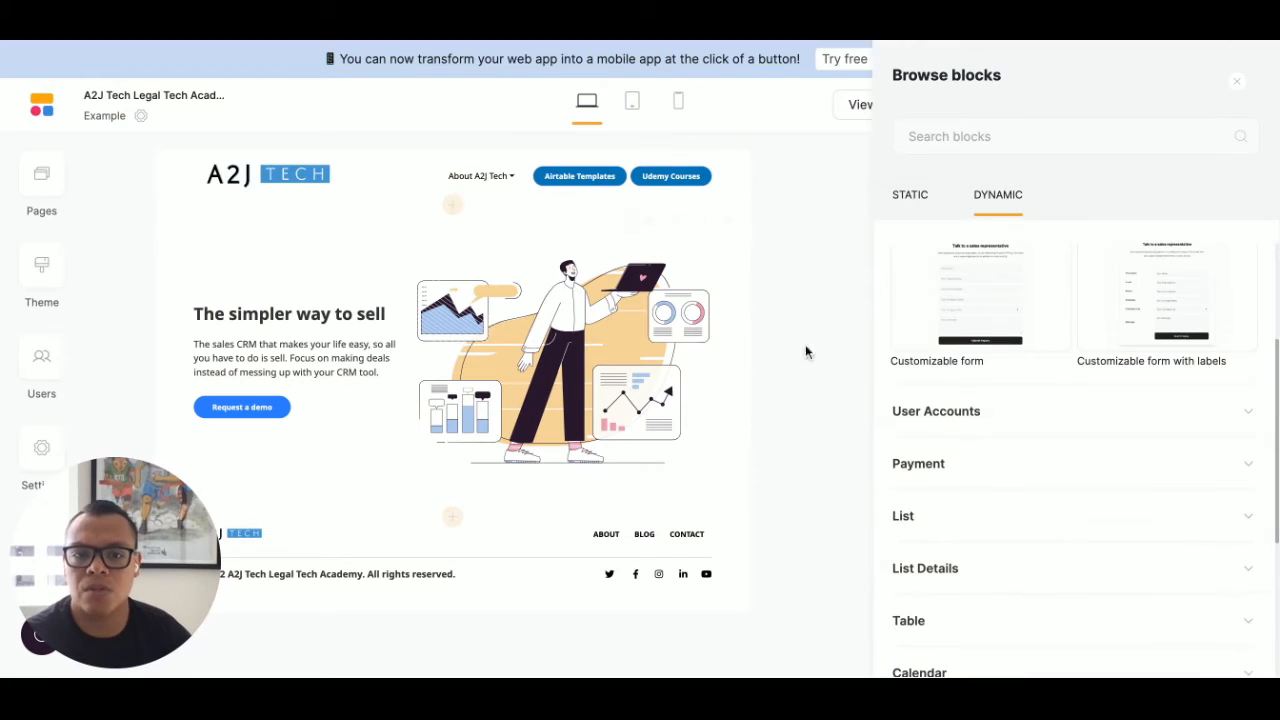
scroll(1004, 290, up, 2)
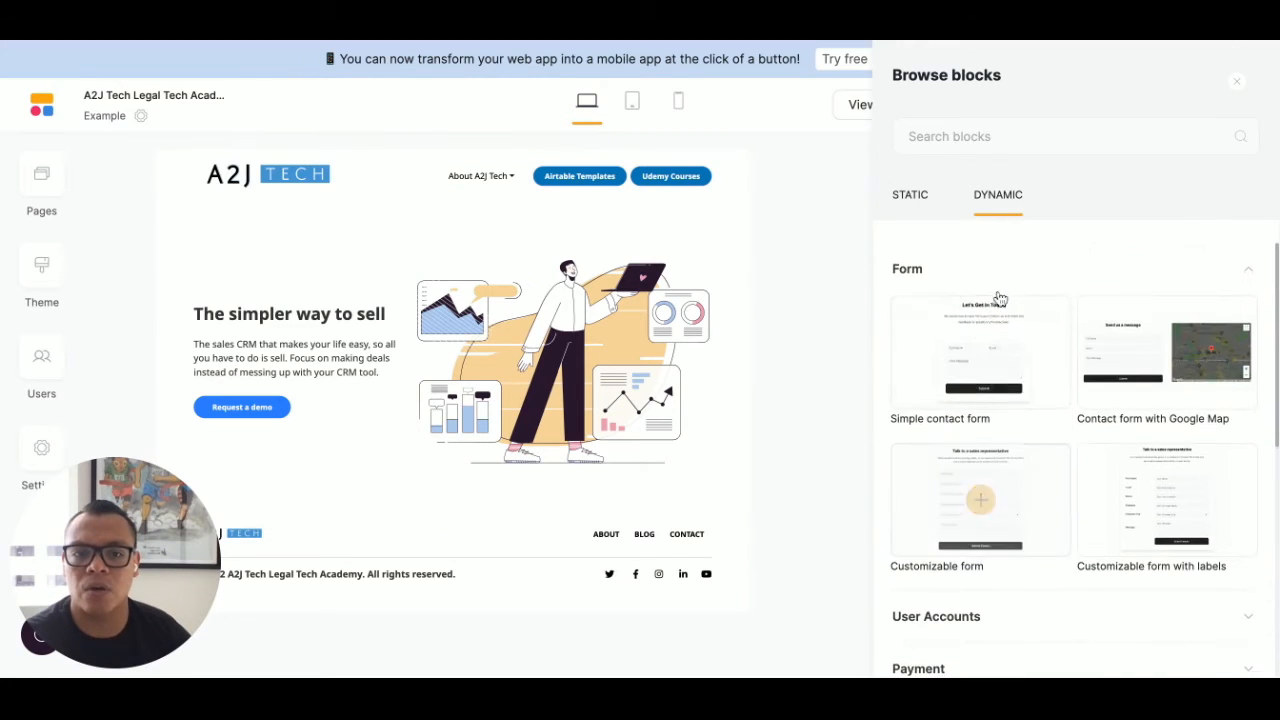
click(995, 344)
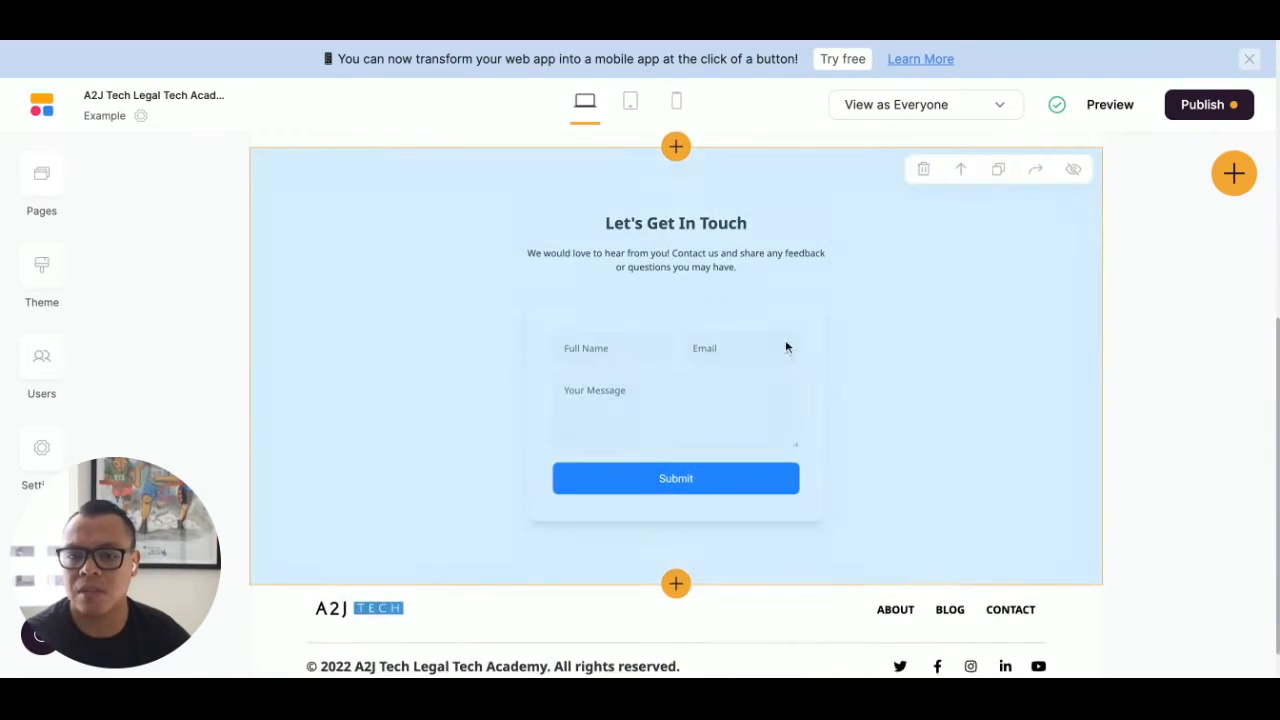
Step: Examine the contact form's settings, including the pages offered for its Open Page option
click(1019, 438)
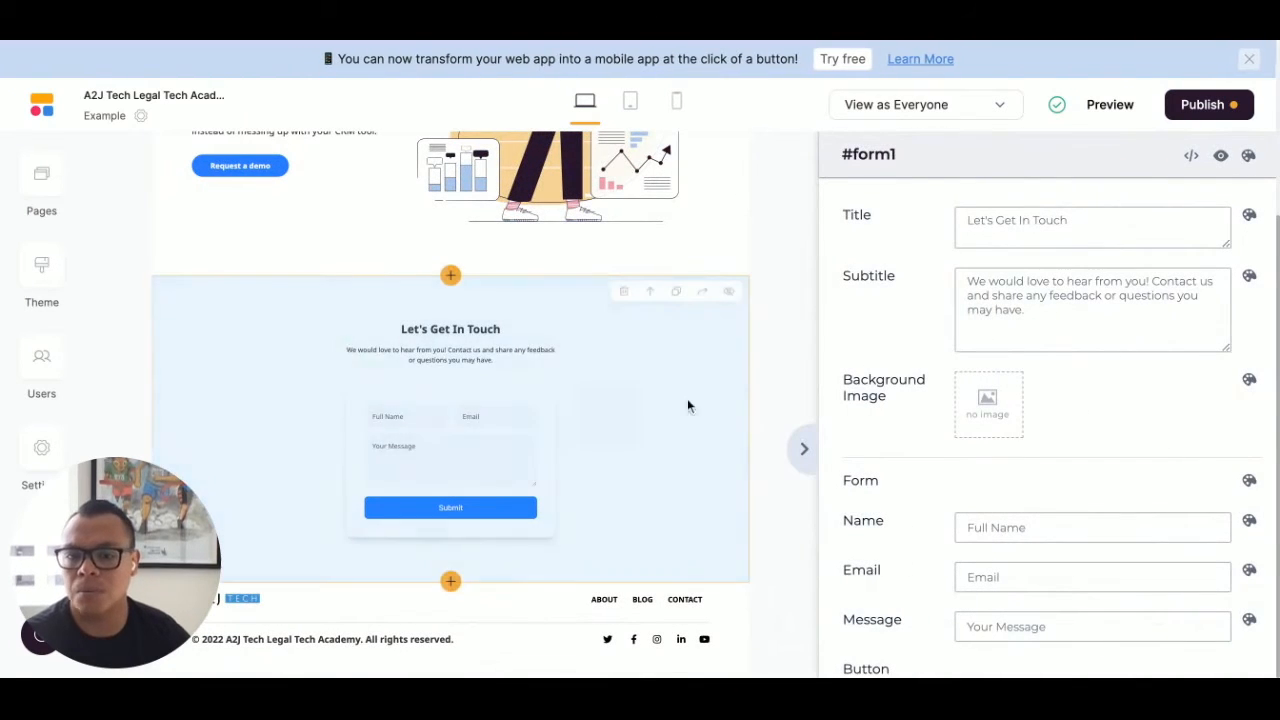
scroll(1040, 445, down, 4)
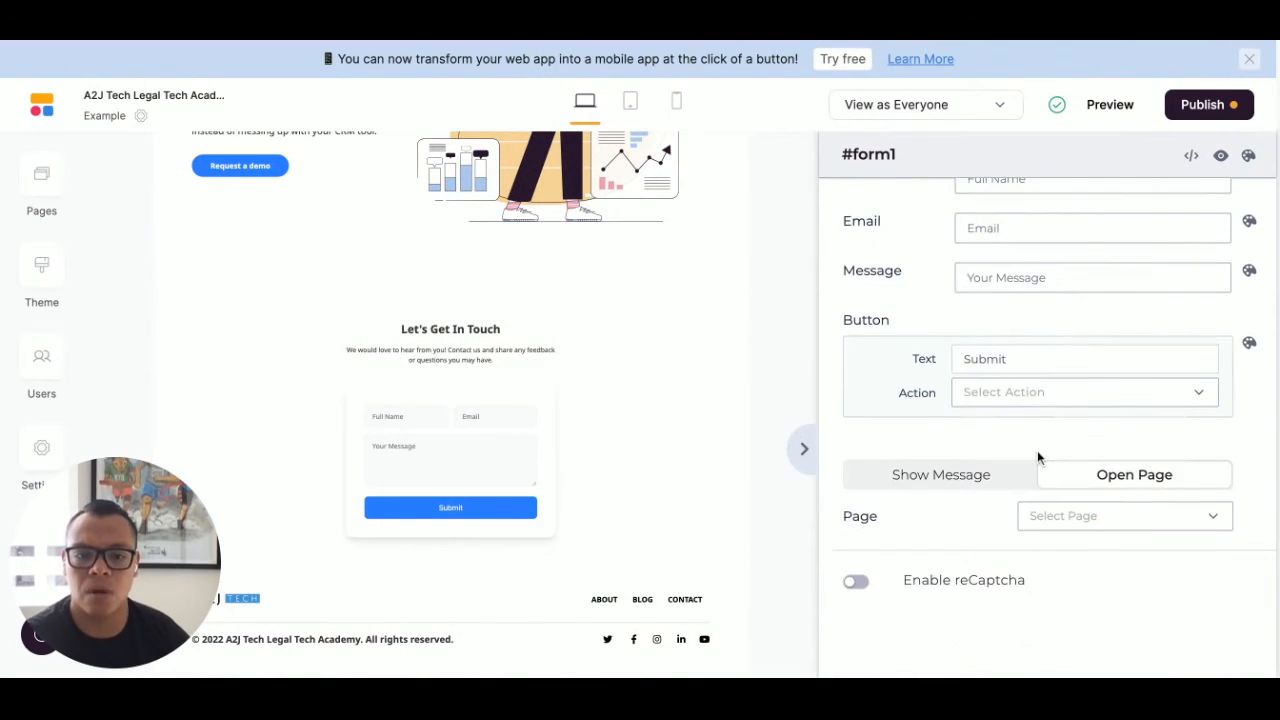
click(1138, 515)
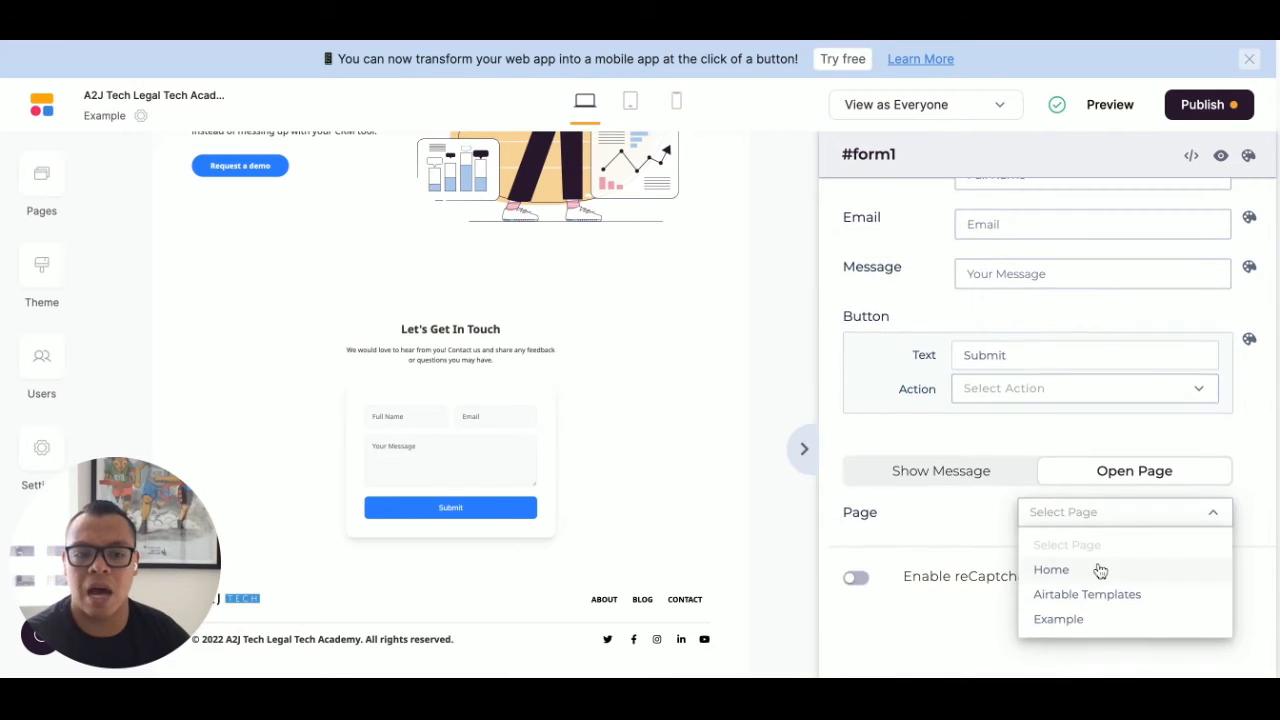
Step: Delete the contact form section from the Example page
click(624, 496)
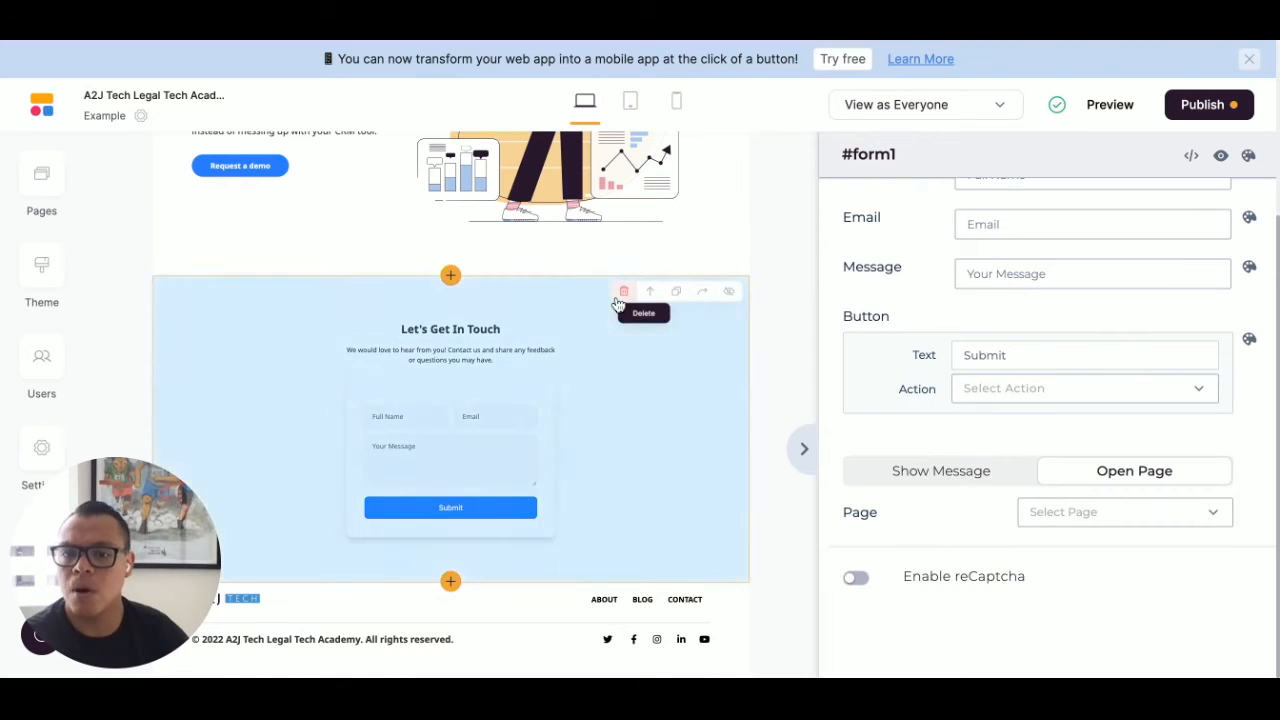
click(622, 292)
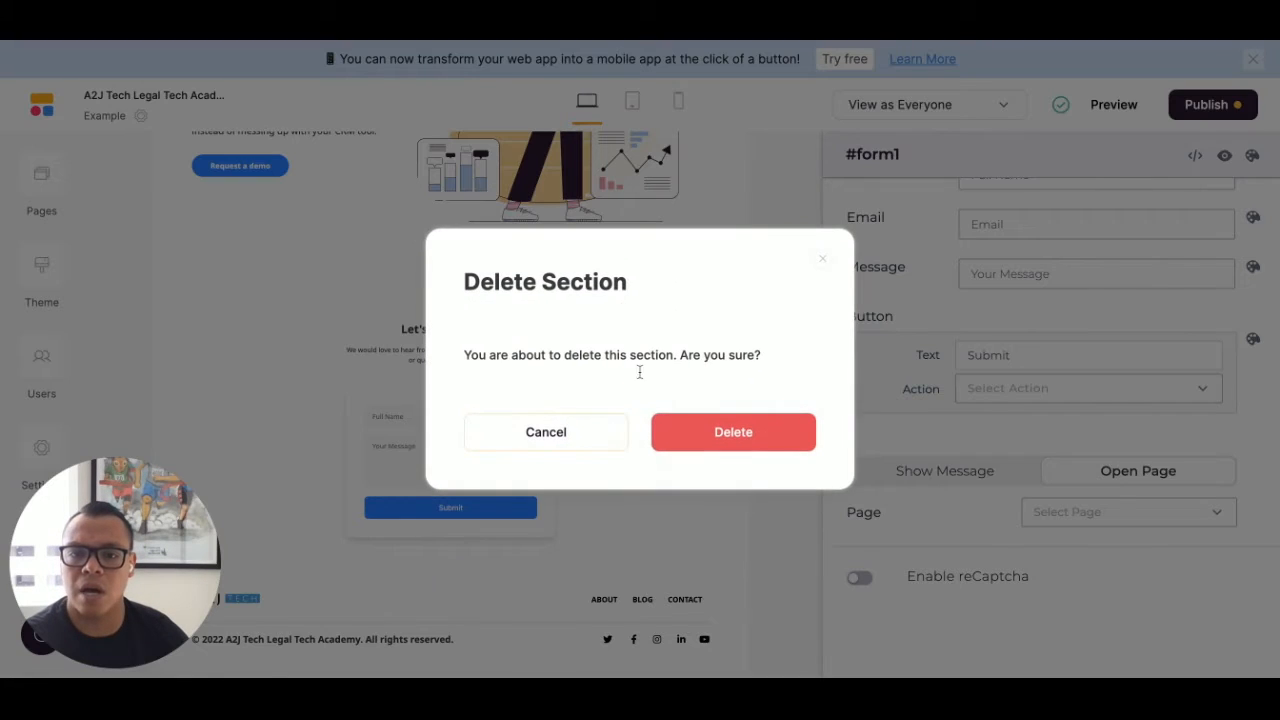
click(720, 444)
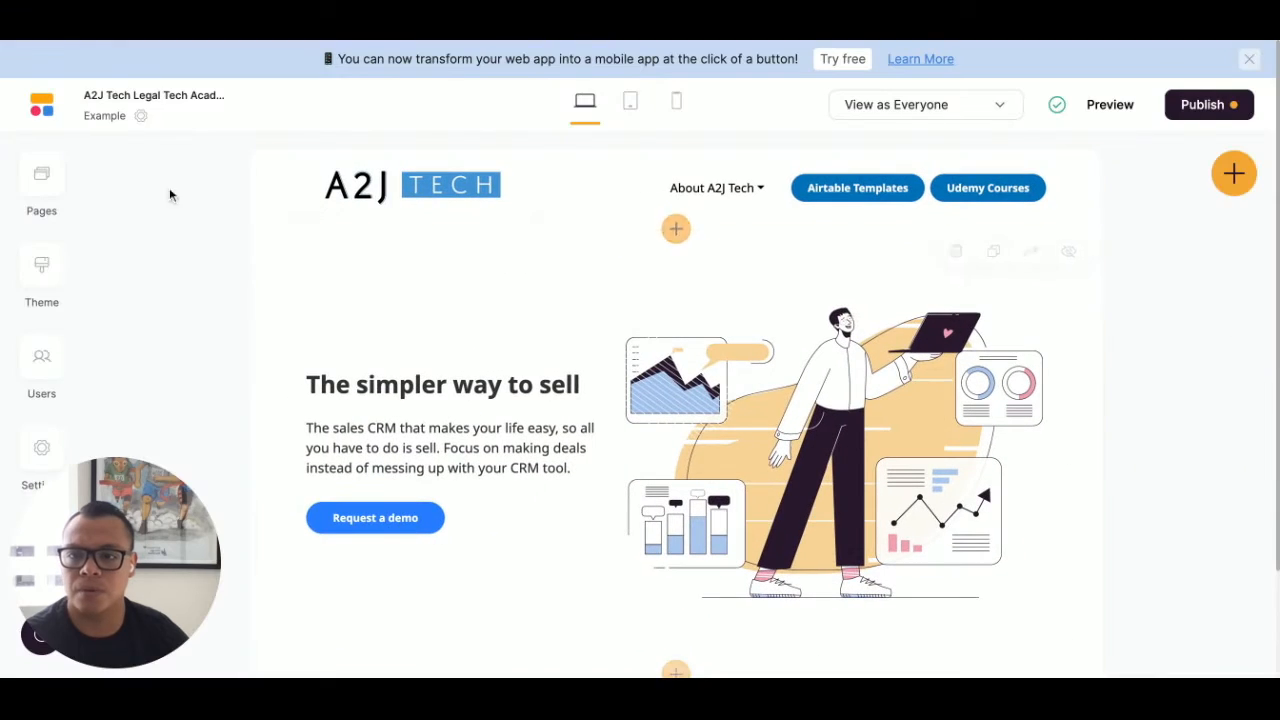
Step: Switch to the Home page and open the settings of its no-code tool list block
click(56, 188)
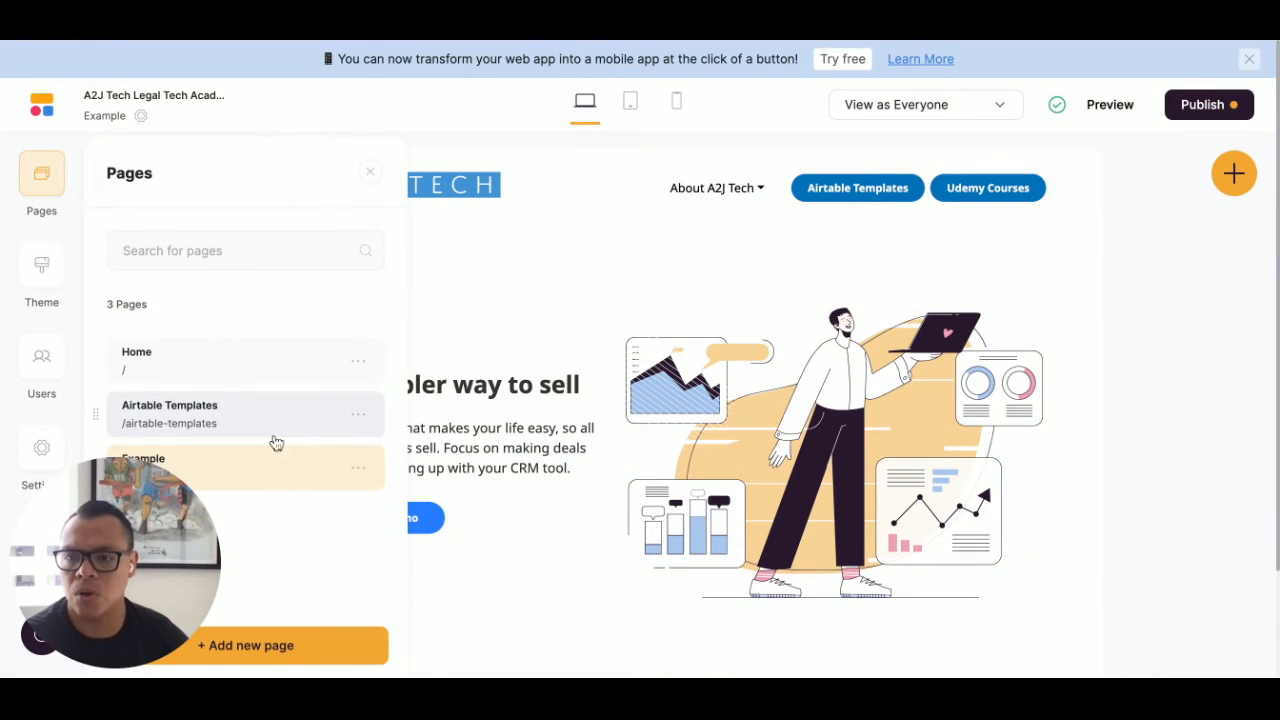
click(765, 354)
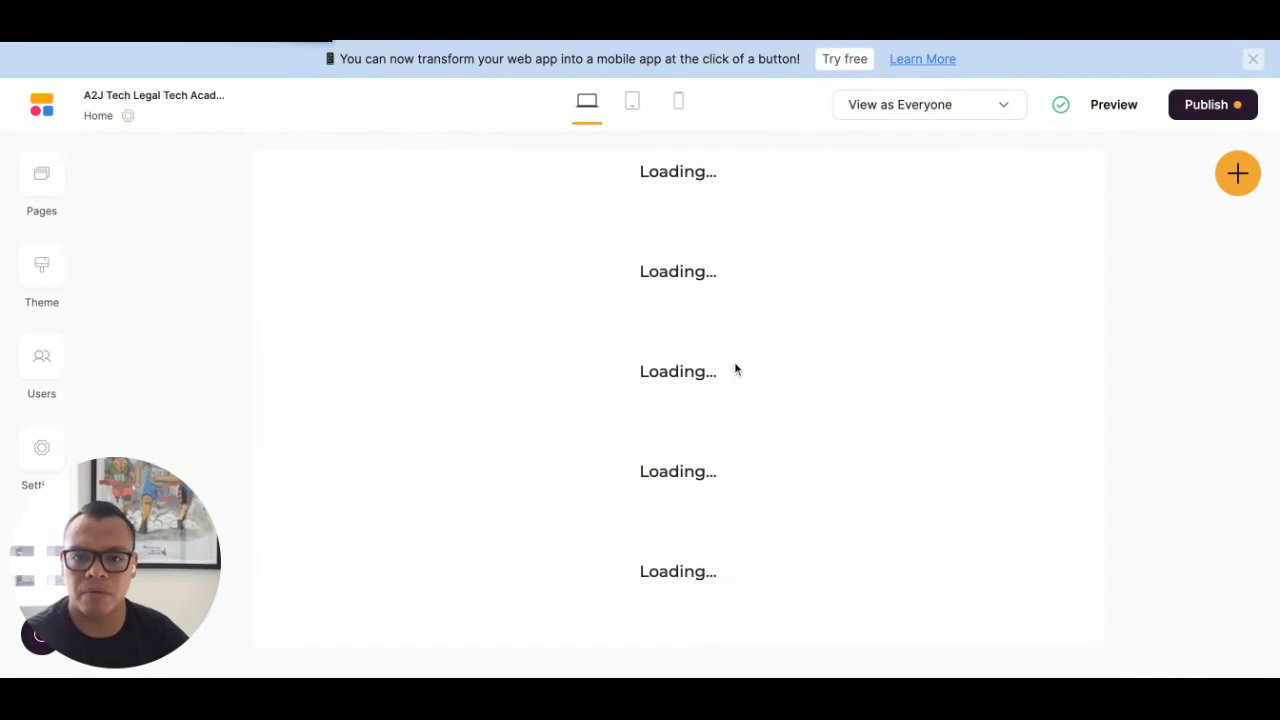
scroll(876, 400, down, 5)
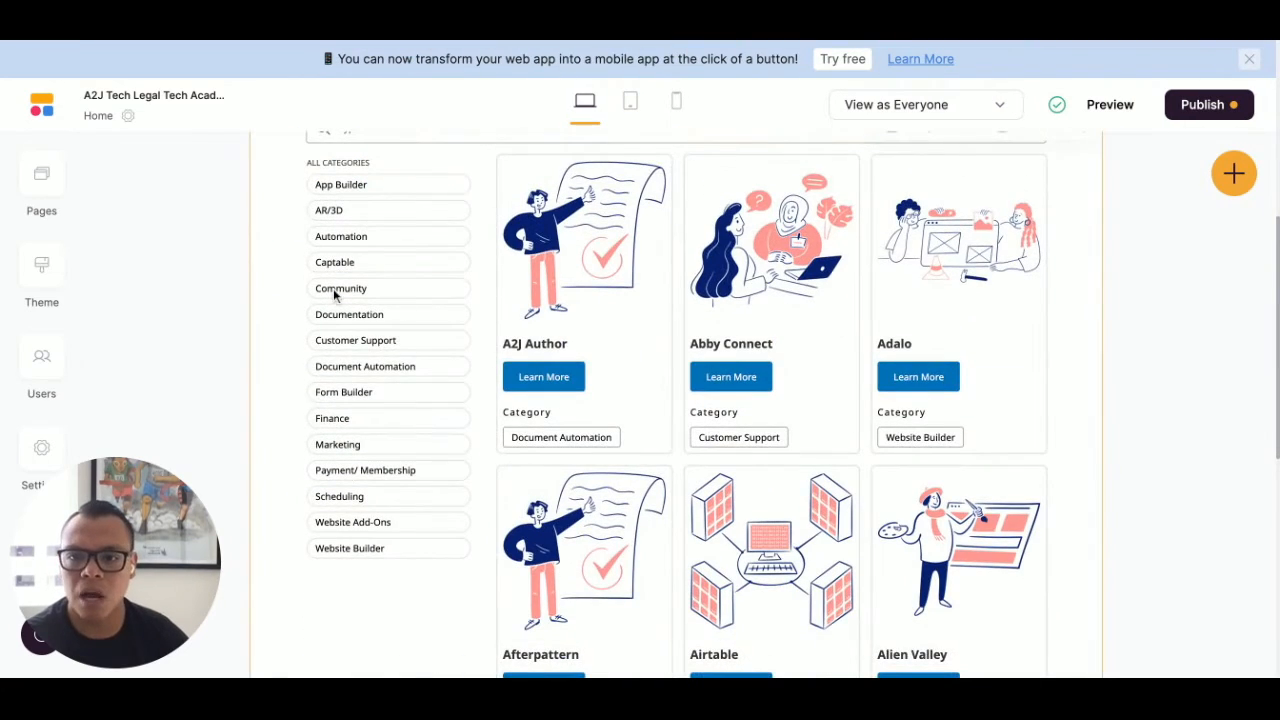
click(333, 288)
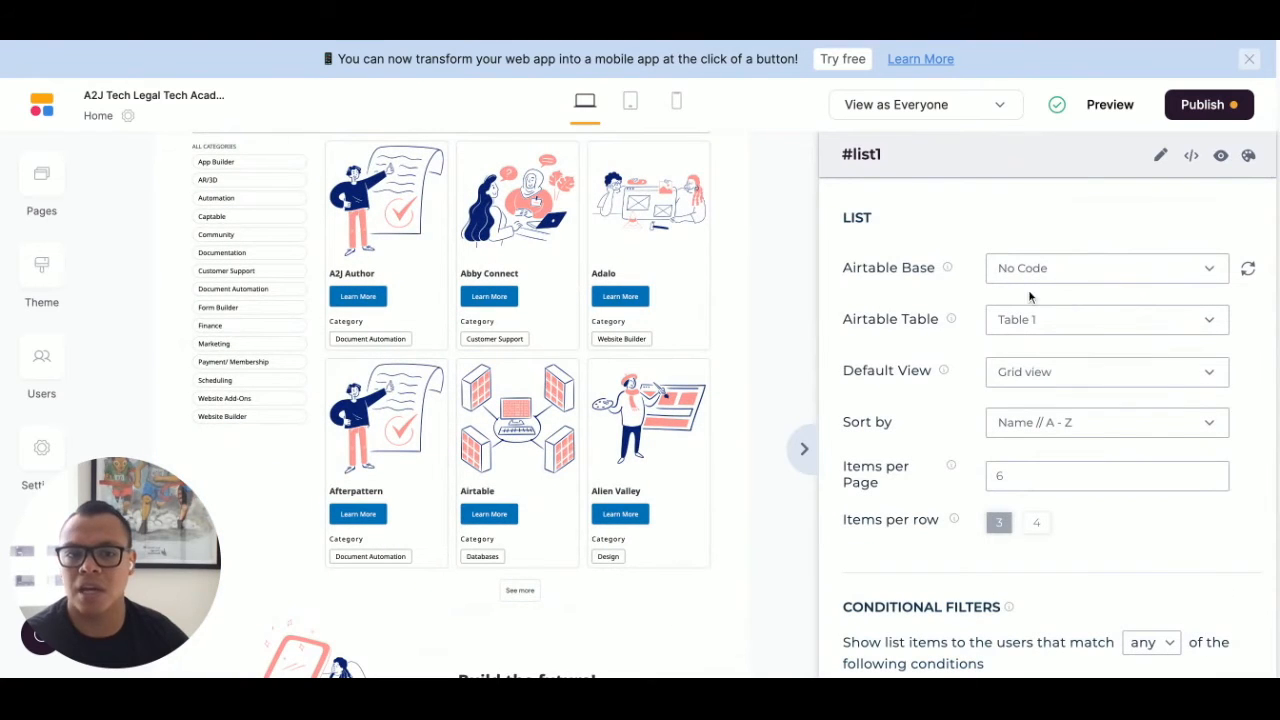
Step: Examine the tool list's Airtable data source, conditional filters and inline category filter settings
drag(928, 272, 1260, 346)
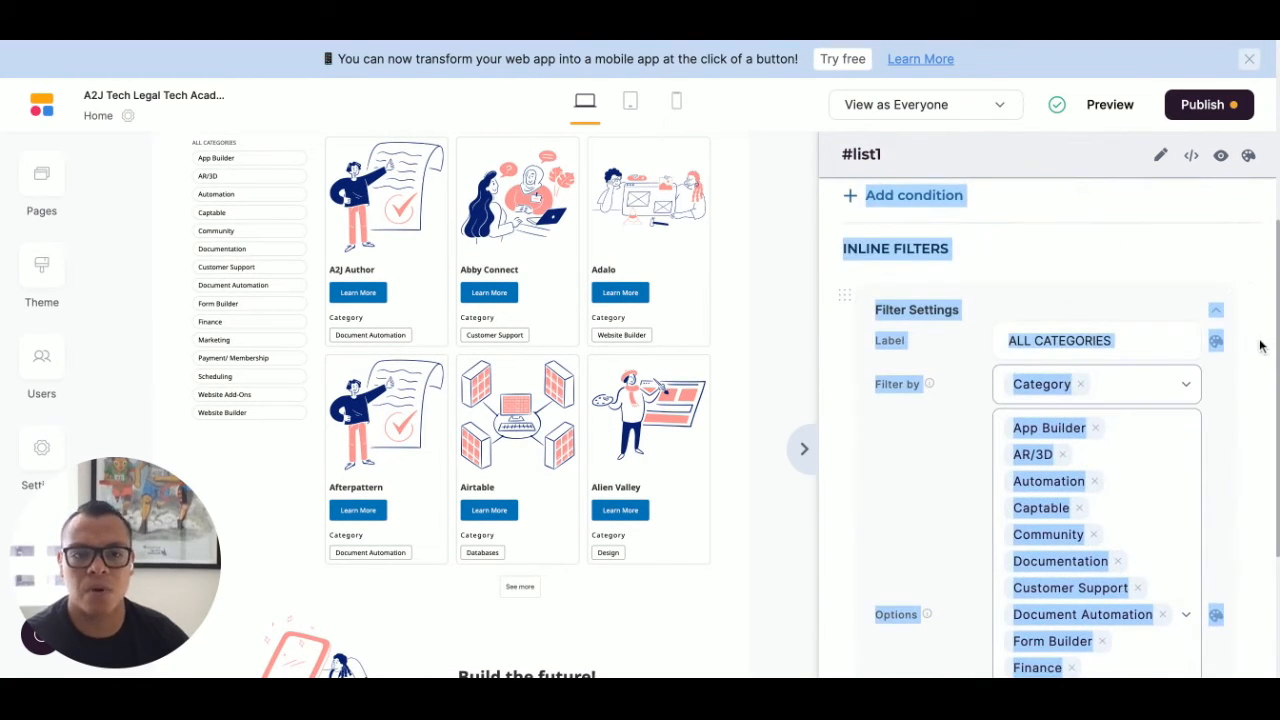
click(1029, 249)
scroll(1000, 423, down, 3)
scroll(1040, 420, down, 3)
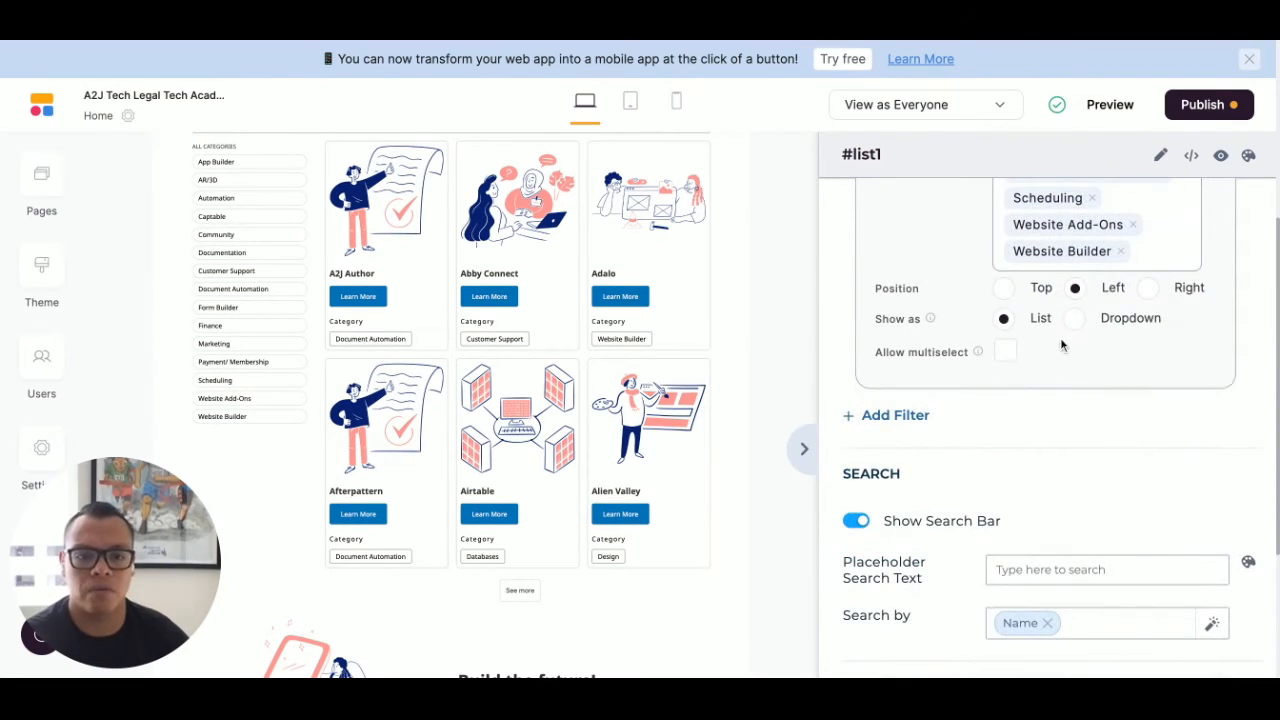
Step: Try the Right position for the category filter, set it back to Left, and review the list's search and item field settings
click(1147, 289)
click(1075, 289)
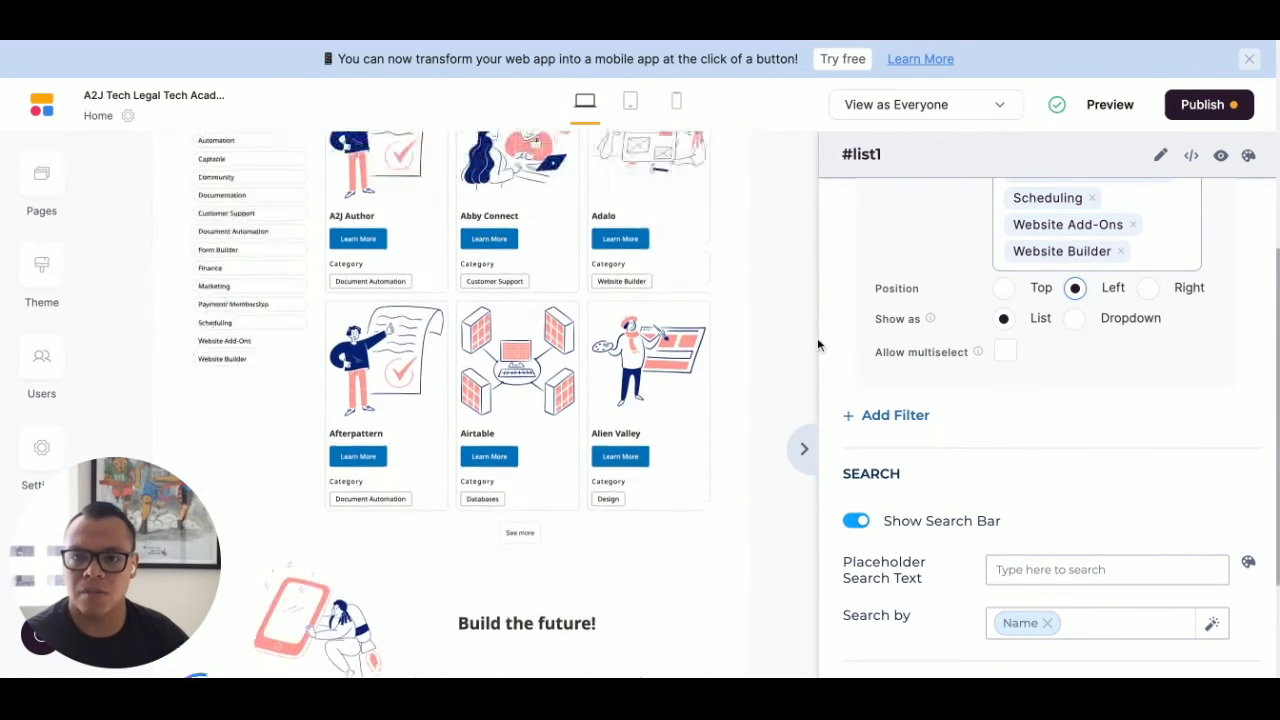
scroll(1148, 430, down, 4)
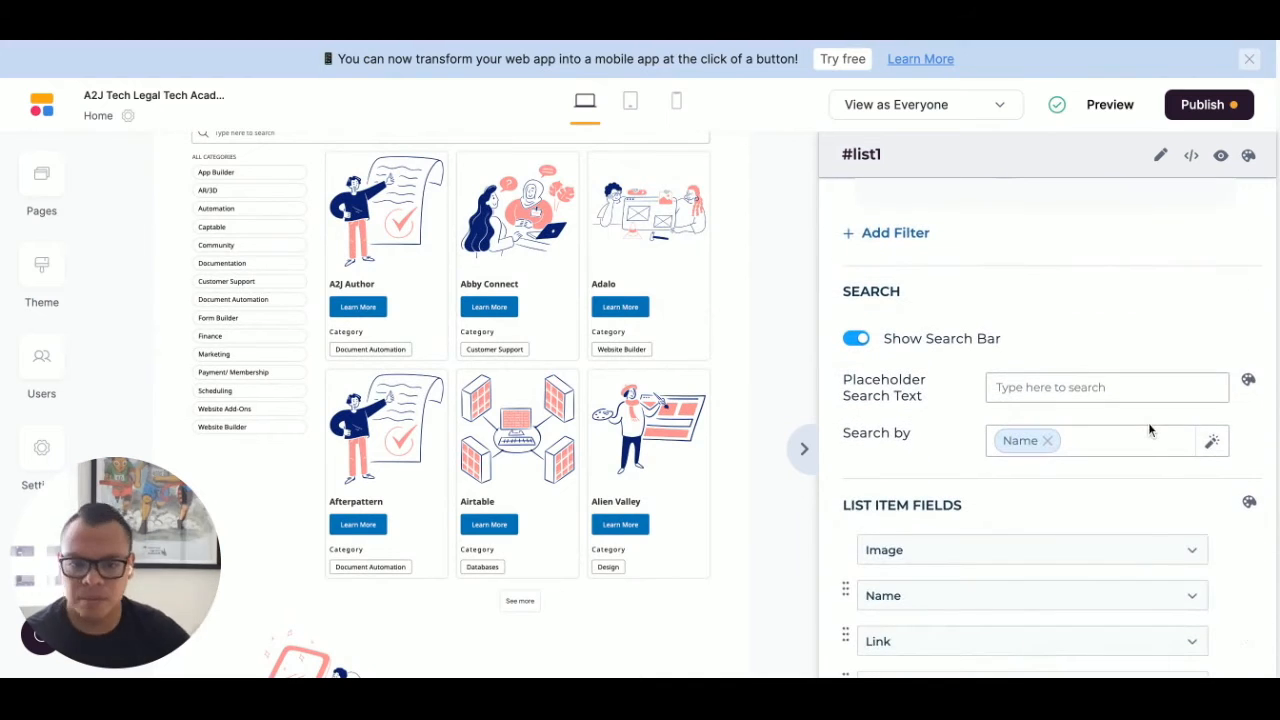
scroll(643, 440, down, 4)
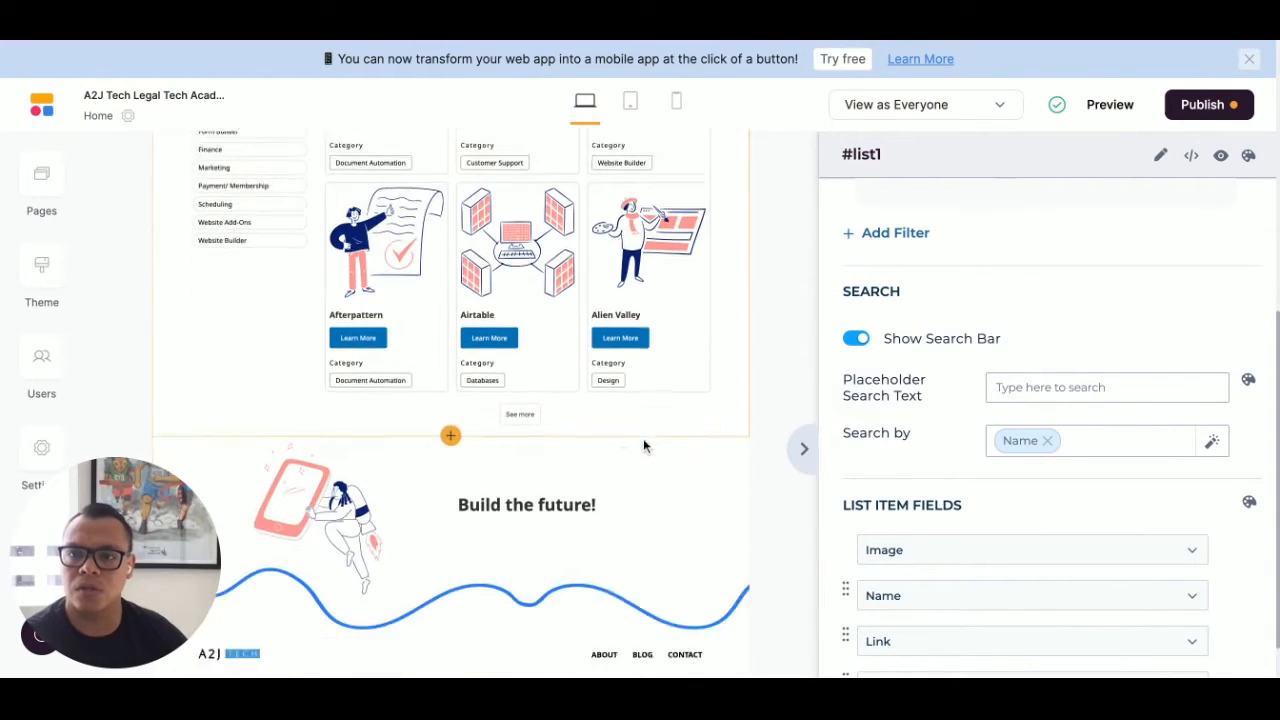
scroll(643, 447, up, 2)
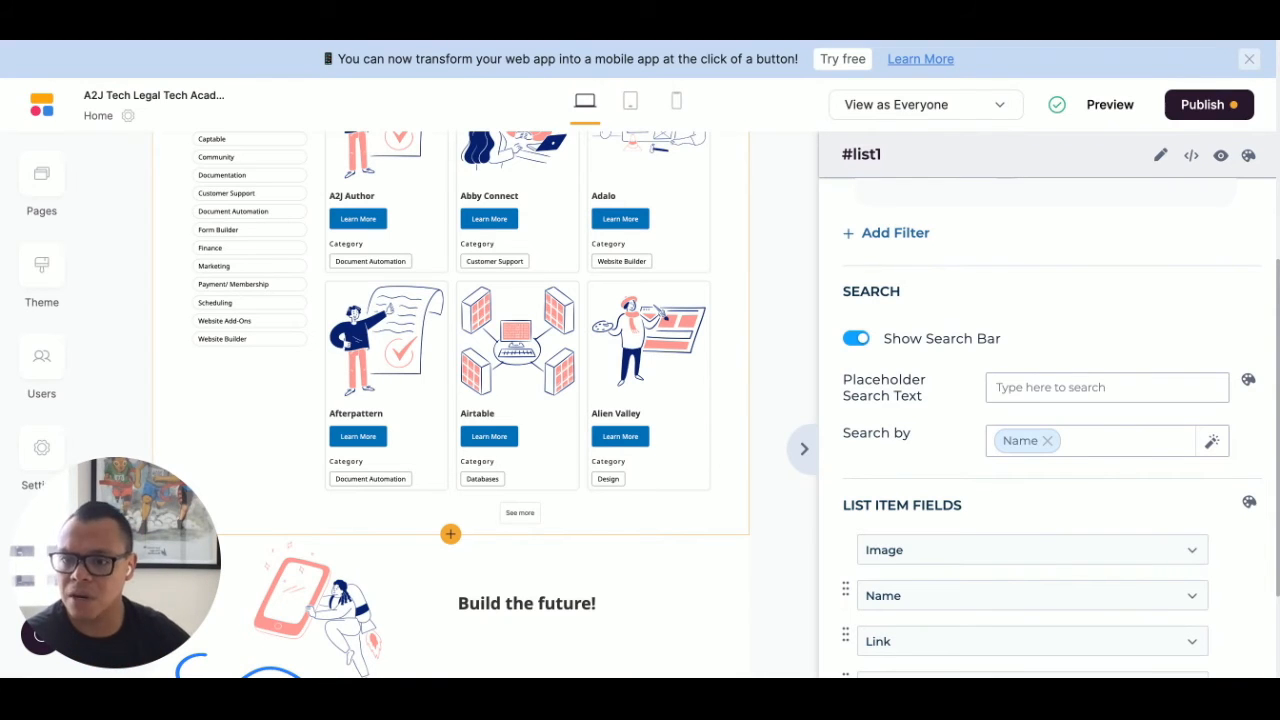
scroll(660, 315, up, 7)
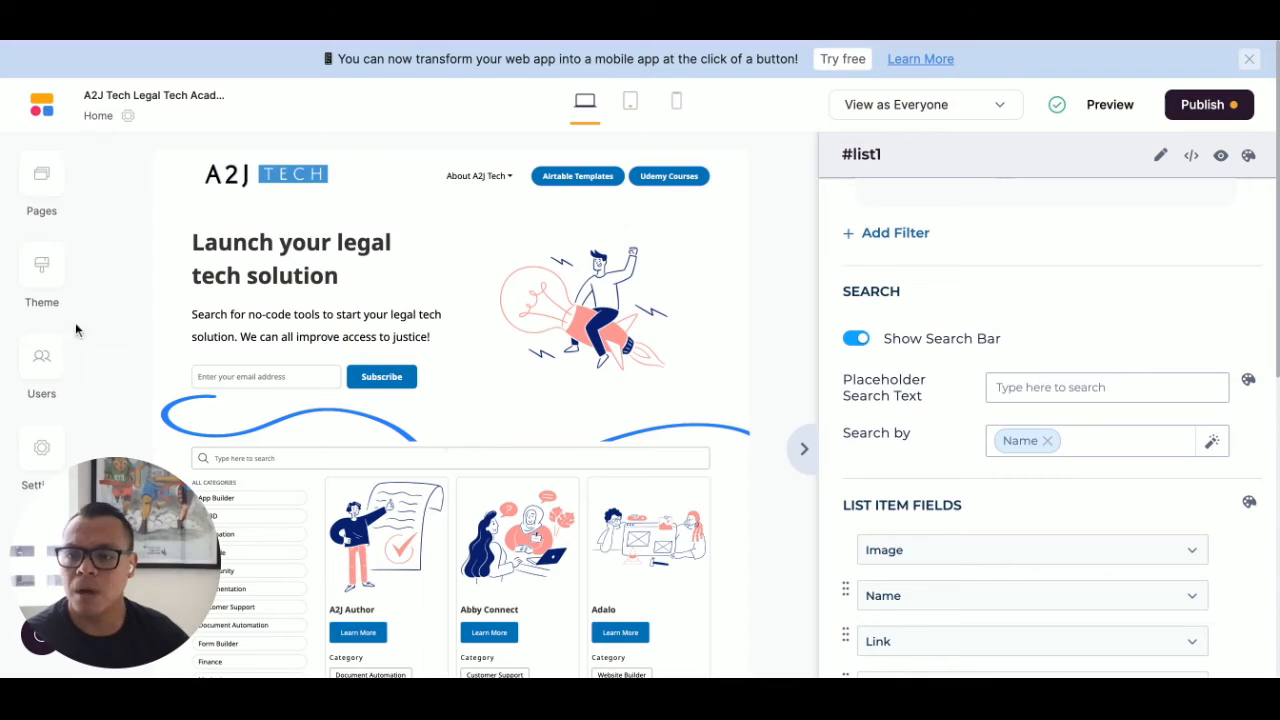
drag(77, 516, 117, 411)
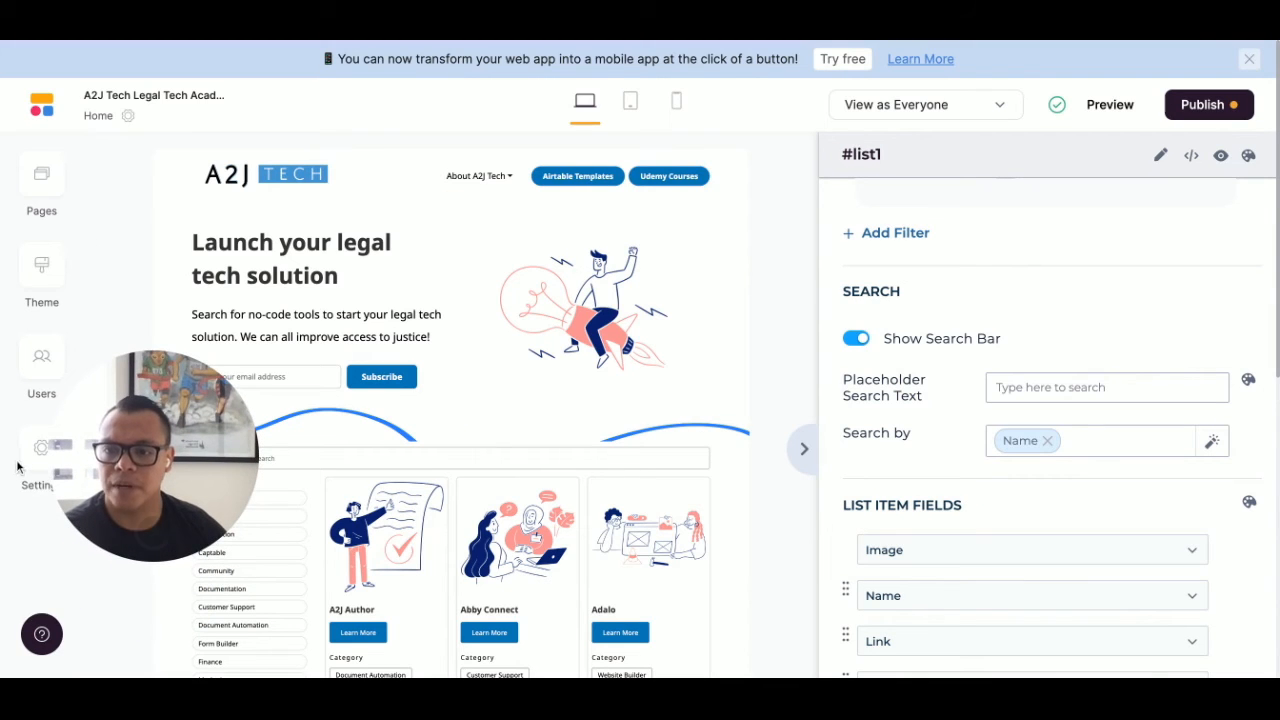
click(38, 450)
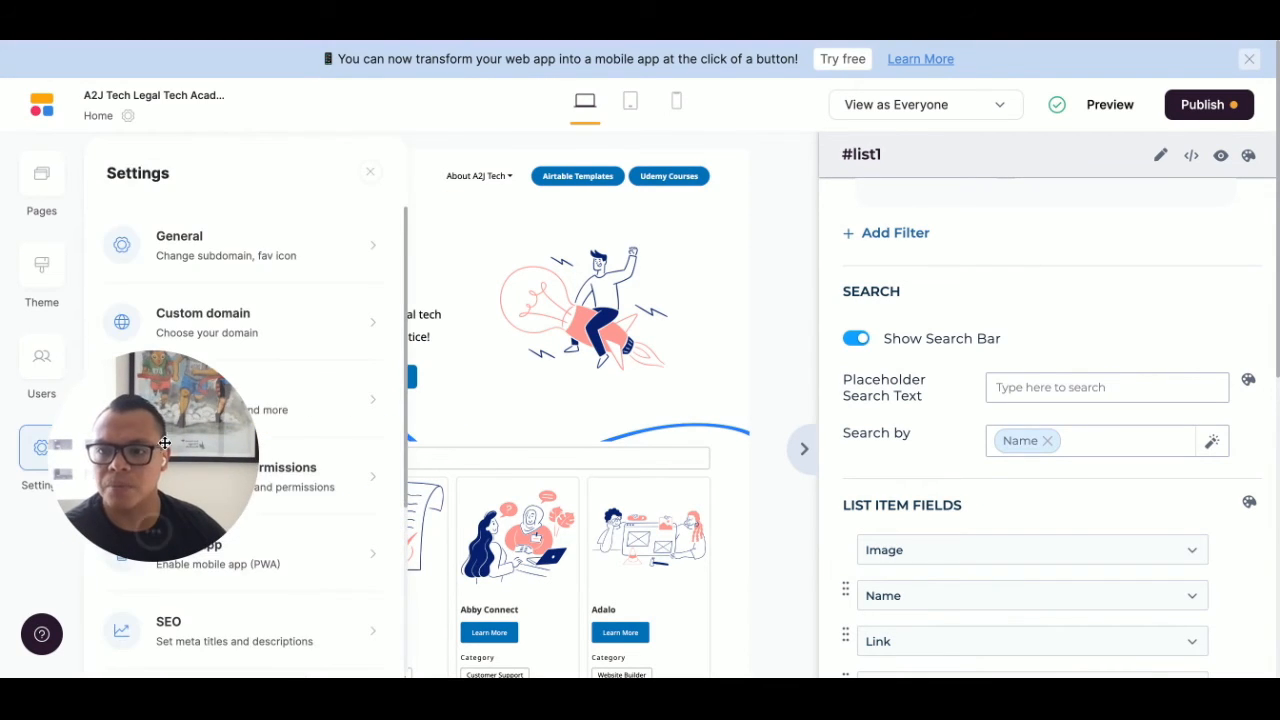
click(41, 450)
click(41, 450)
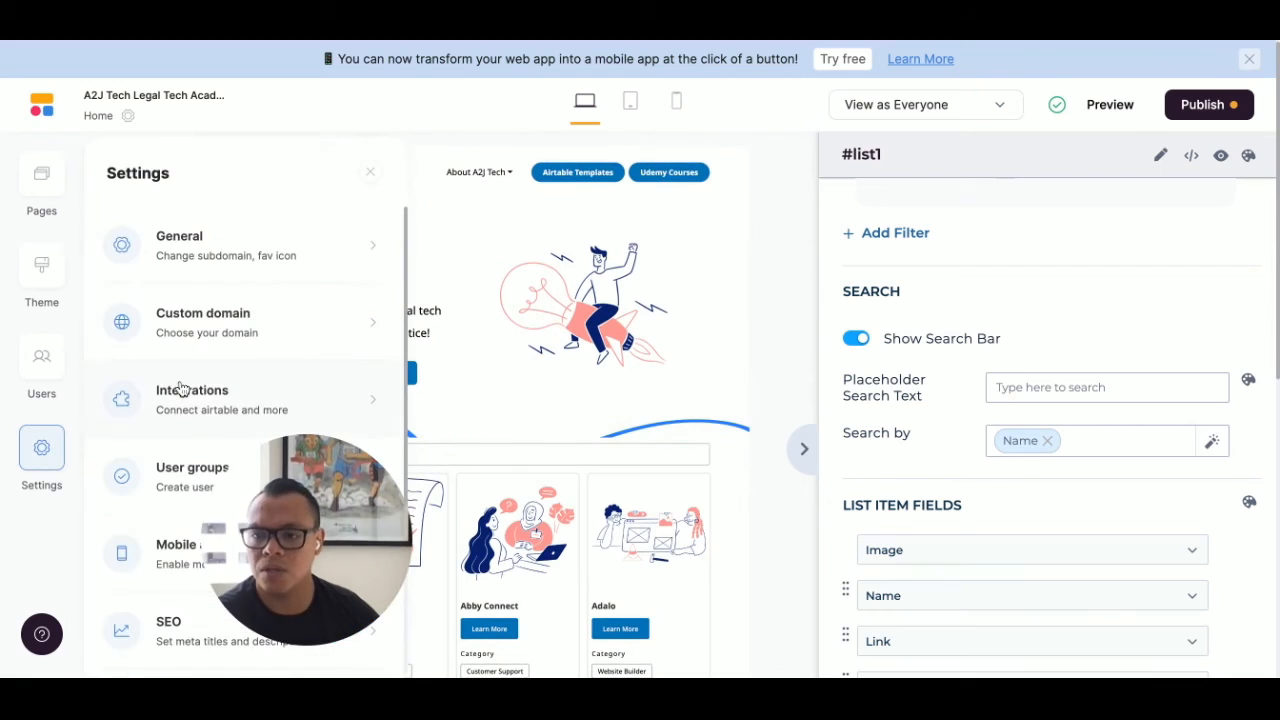
click(189, 392)
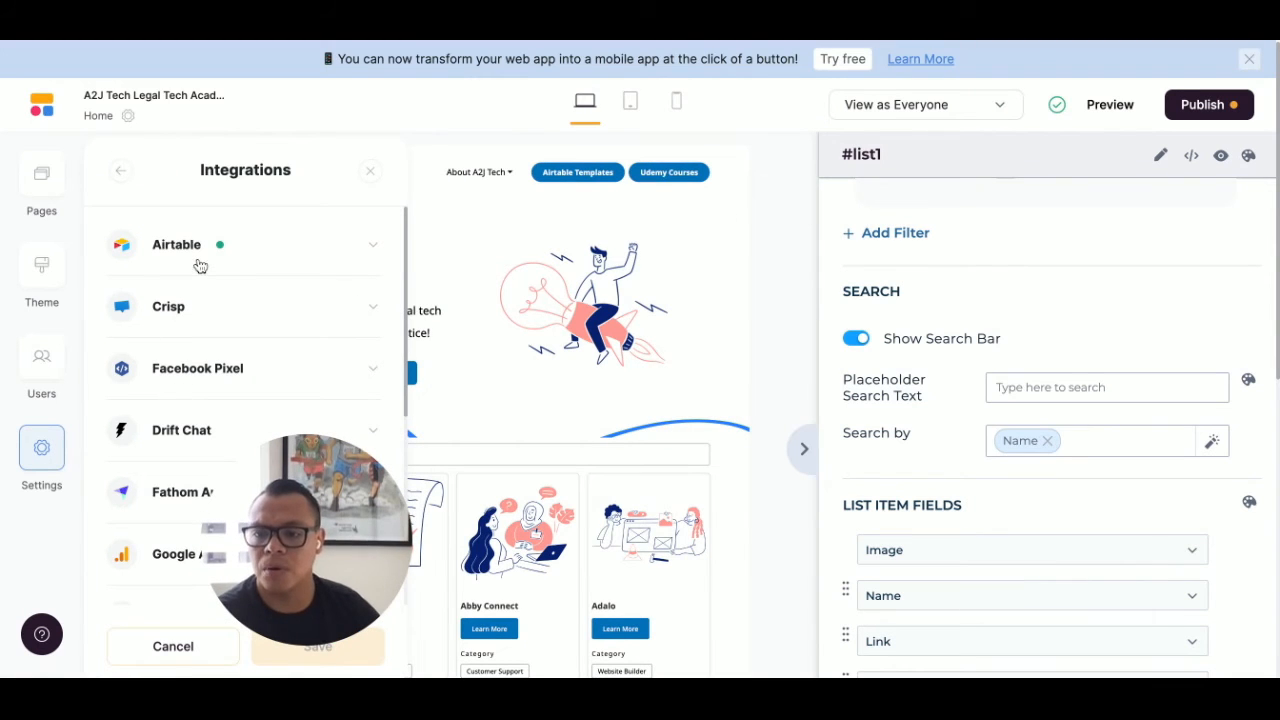
key(Escape)
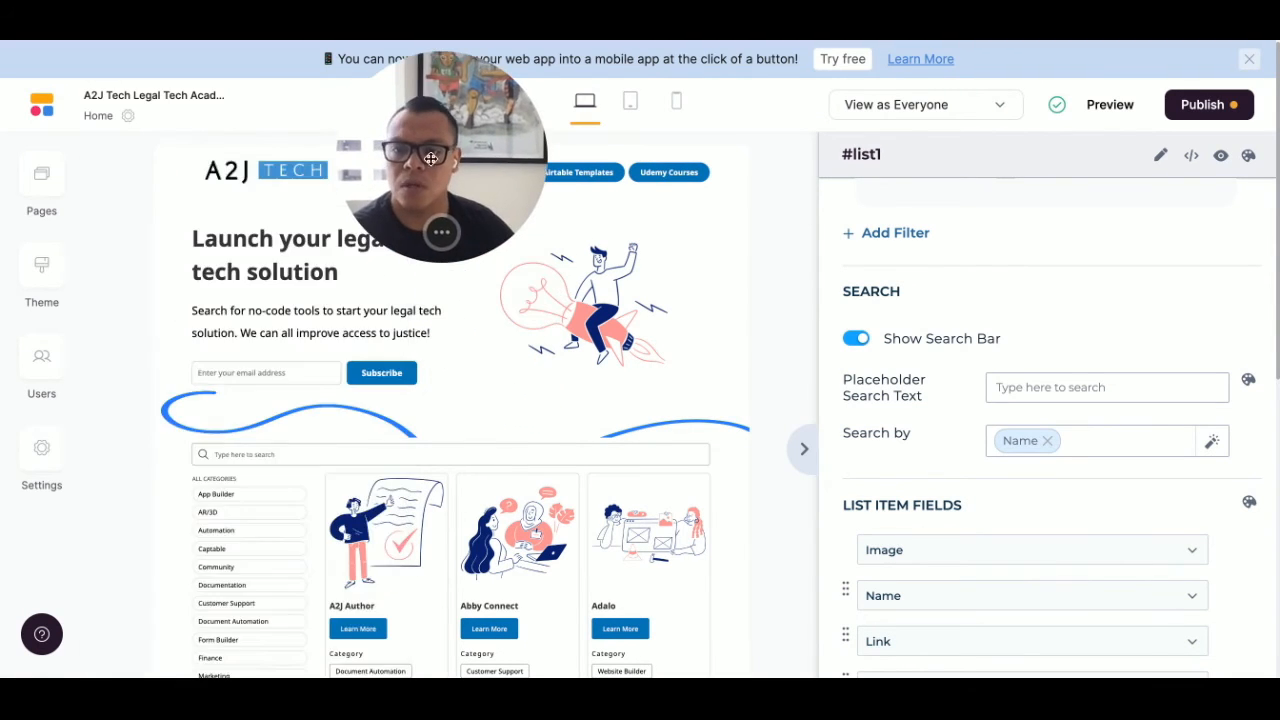
Step: Open the app settings and review the available settings categories down to OpenId Settings
click(41, 455)
scroll(235, 560, down, 3)
scroll(240, 628, down, 2)
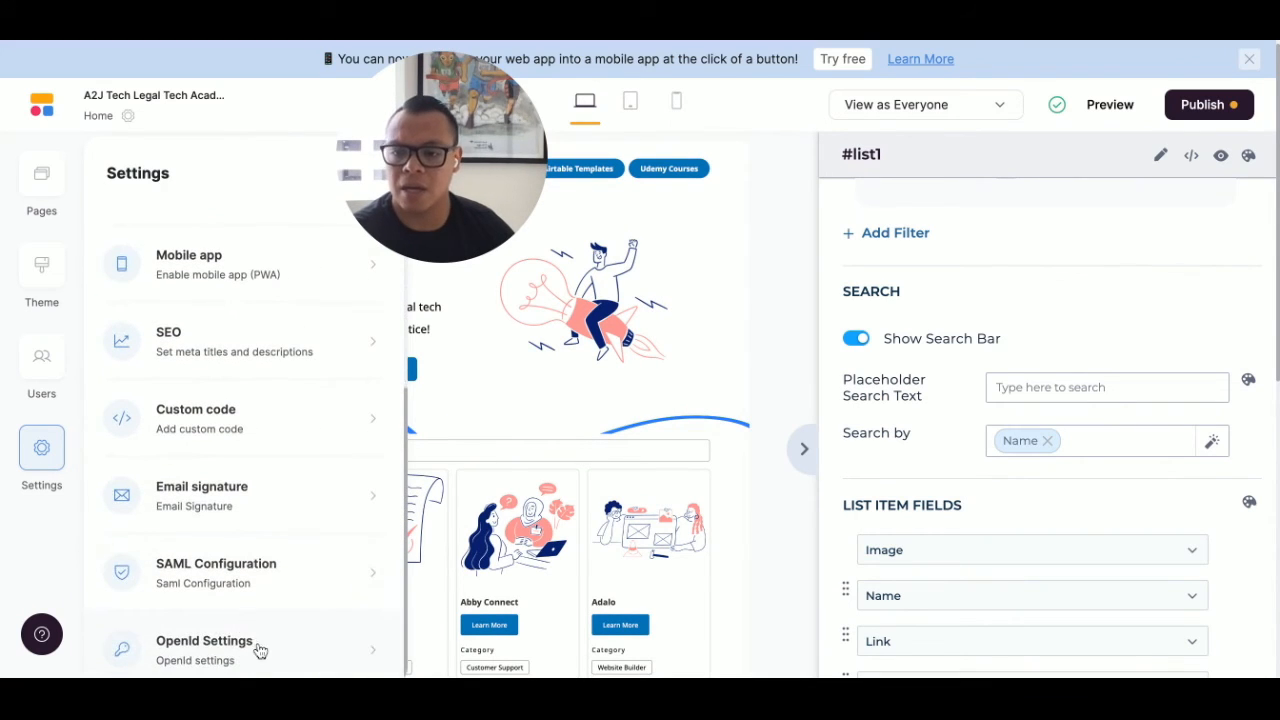
scroll(190, 410, up, 2)
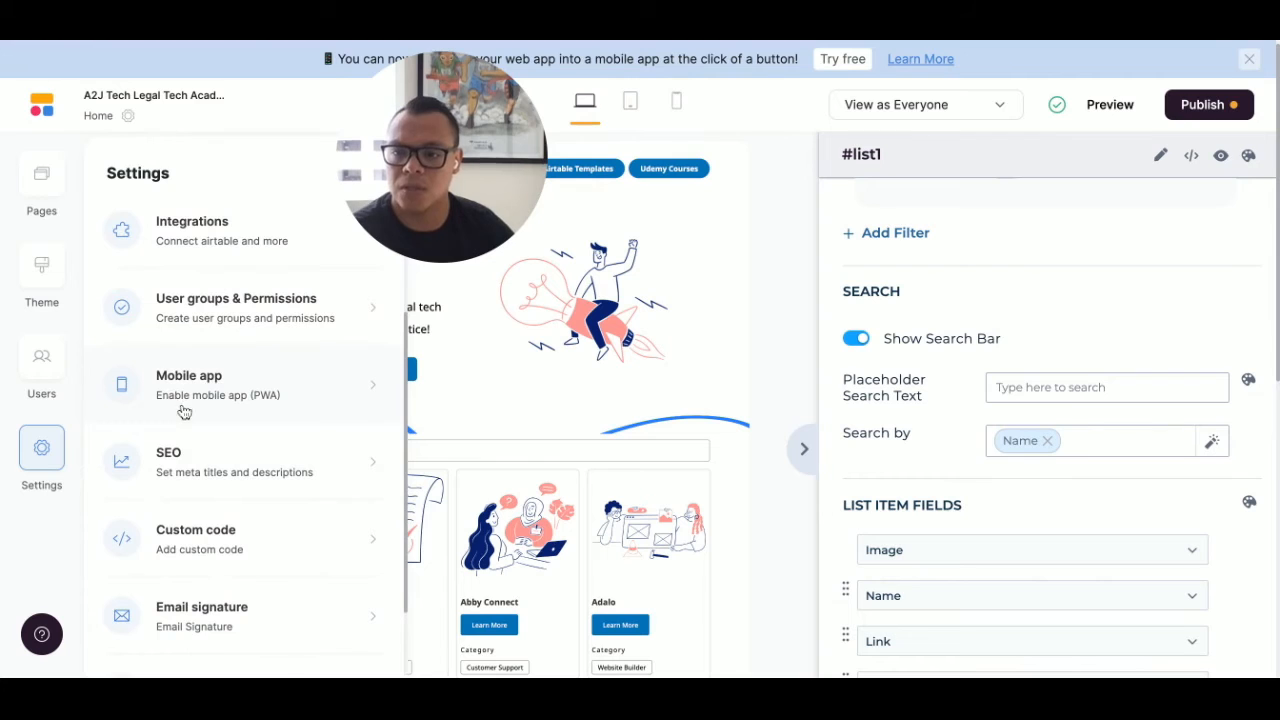
Step: Open the Integrations settings and review the full list of services that can be connected to the app
click(246, 250)
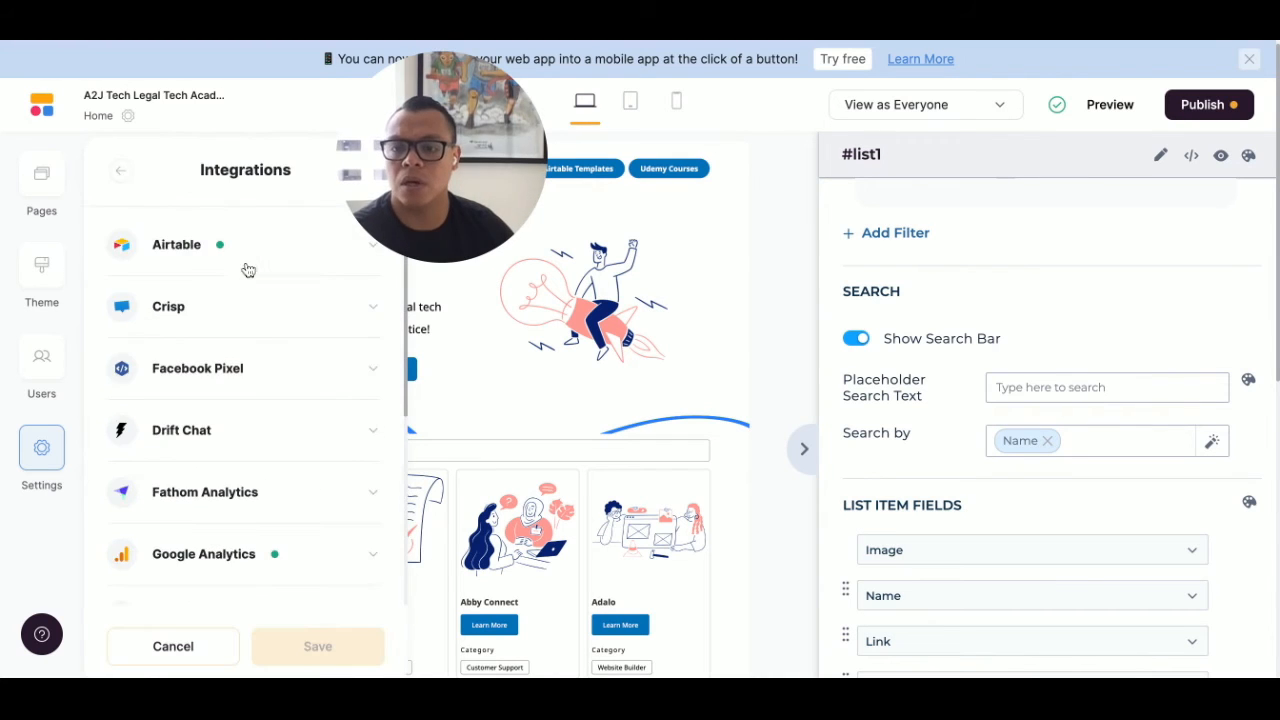
scroll(280, 369, down, 6)
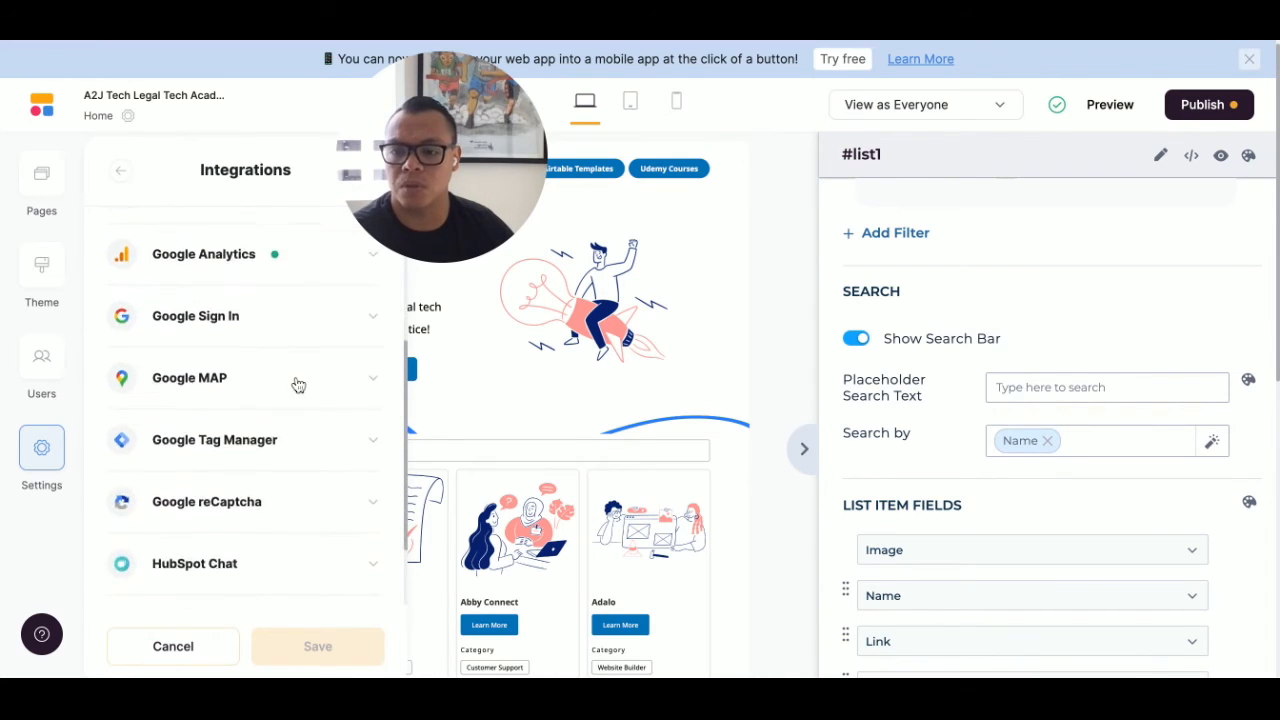
scroll(302, 388, down, 2)
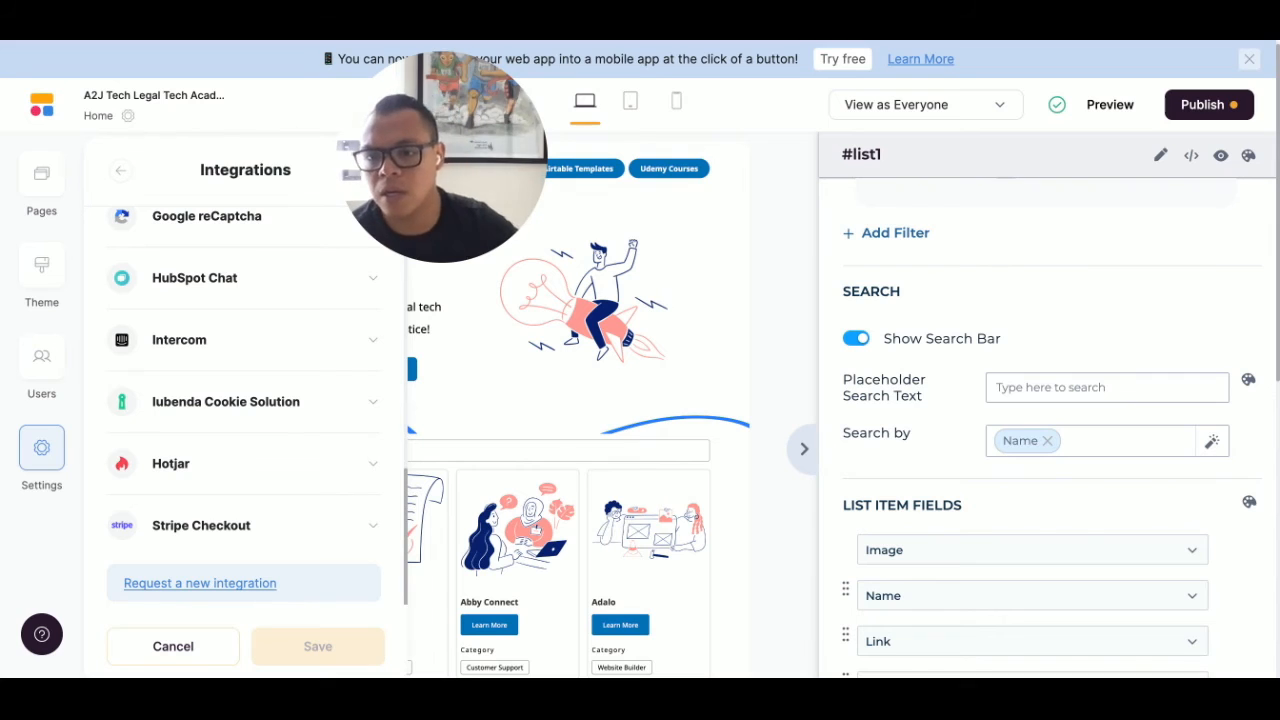
scroll(229, 386, up, 1)
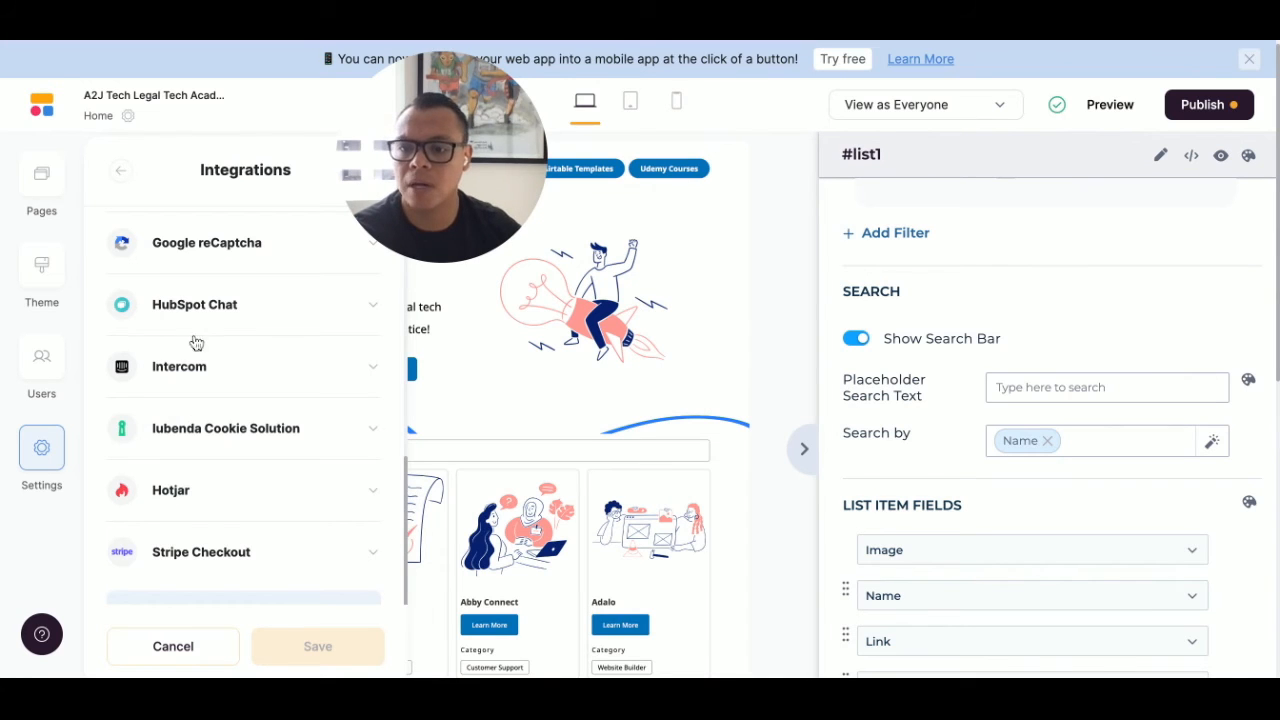
scroll(266, 554, down, 1)
scroll(246, 437, up, 7)
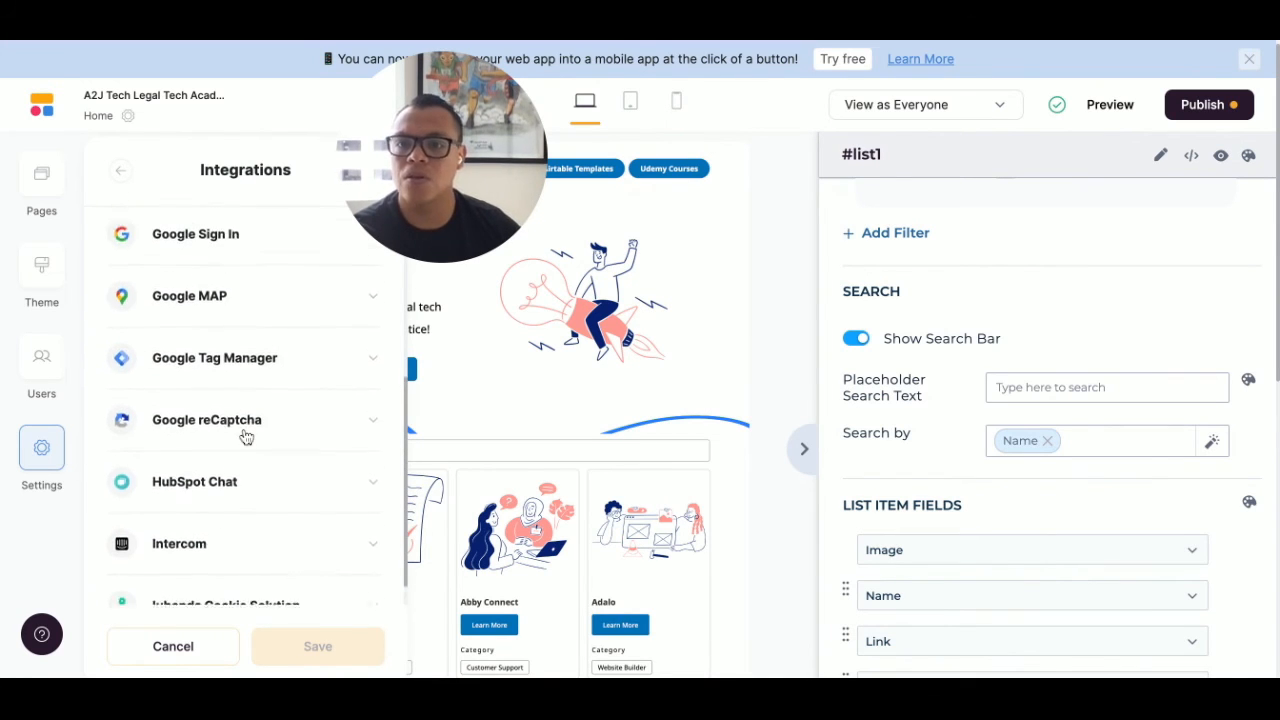
scroll(246, 437, up, 8)
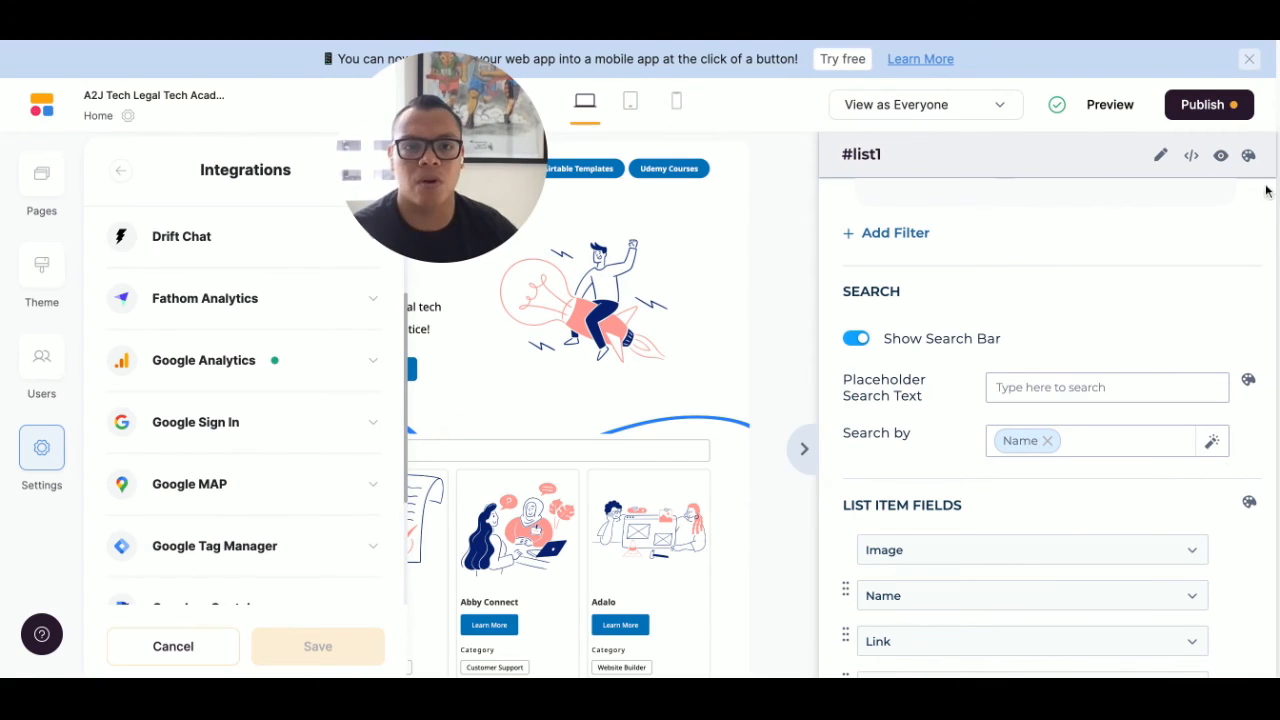
Step: Open the publishing options and check the app's custom domain and subdomain
click(1230, 112)
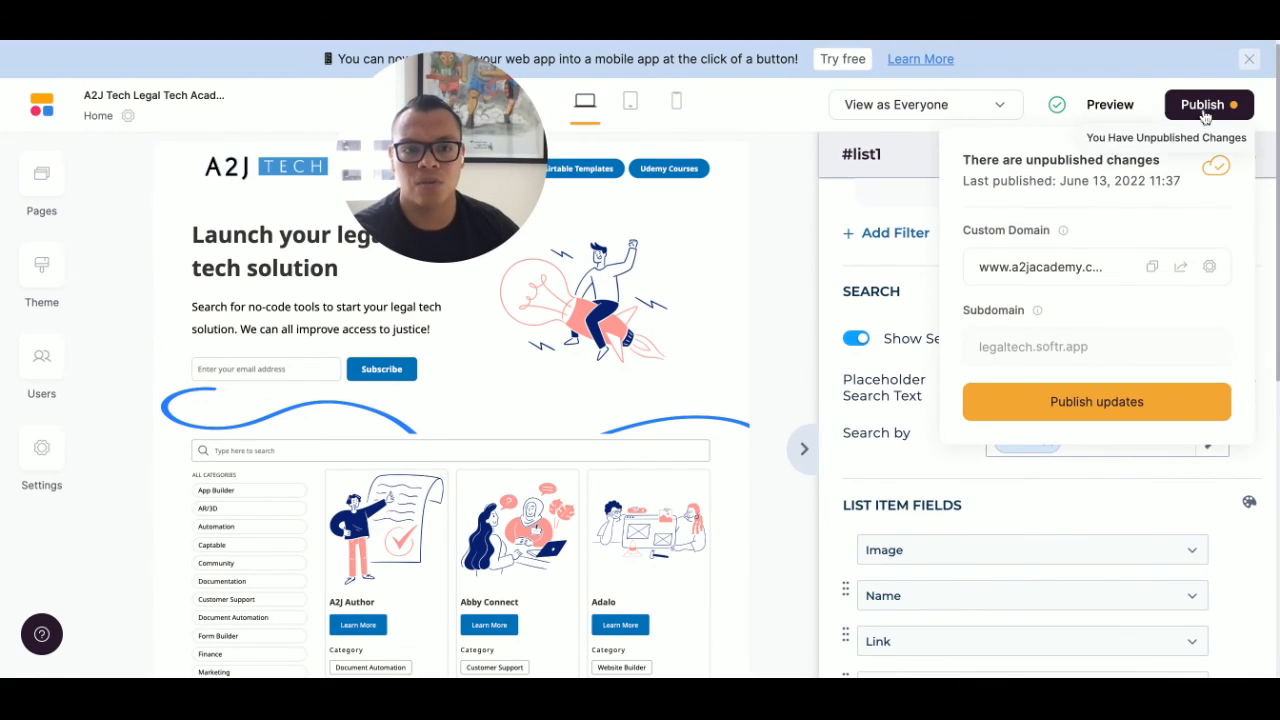
click(1204, 114)
click(1200, 118)
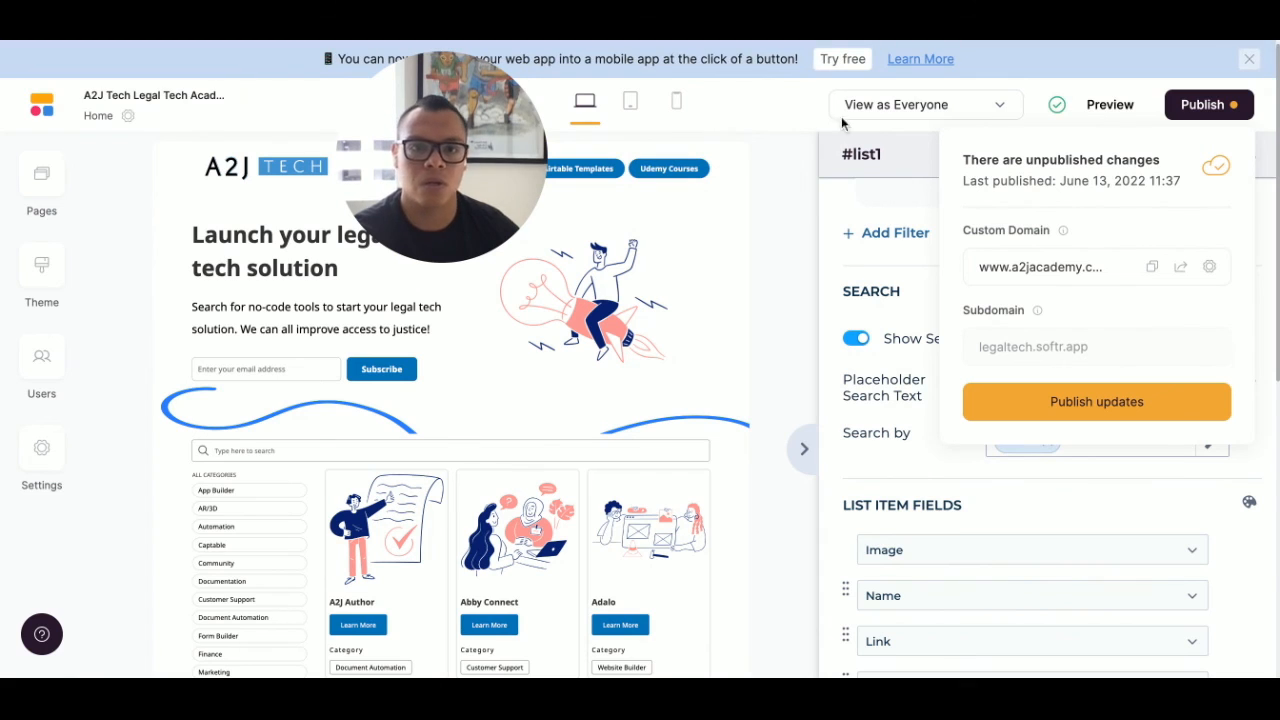
Step: Preview the Home page and filter the tool list by the App Builder category, followed by Captable
click(1100, 106)
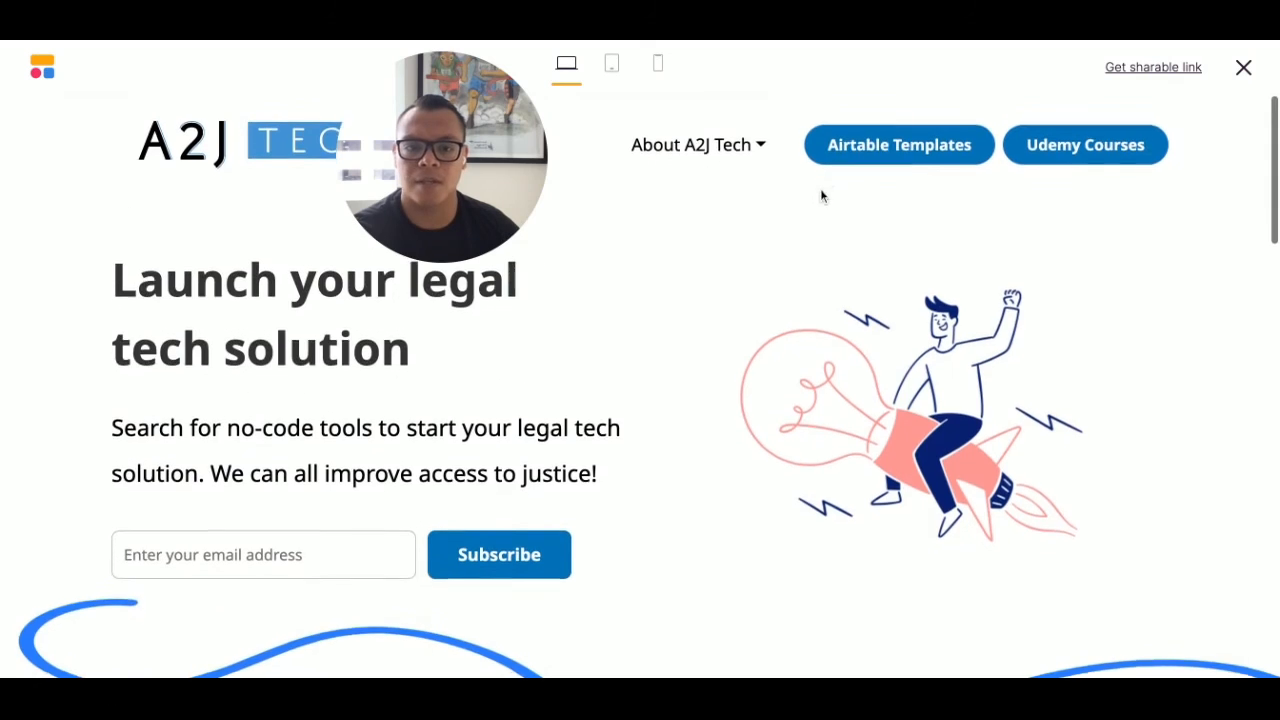
scroll(825, 190, down, 3)
click(238, 459)
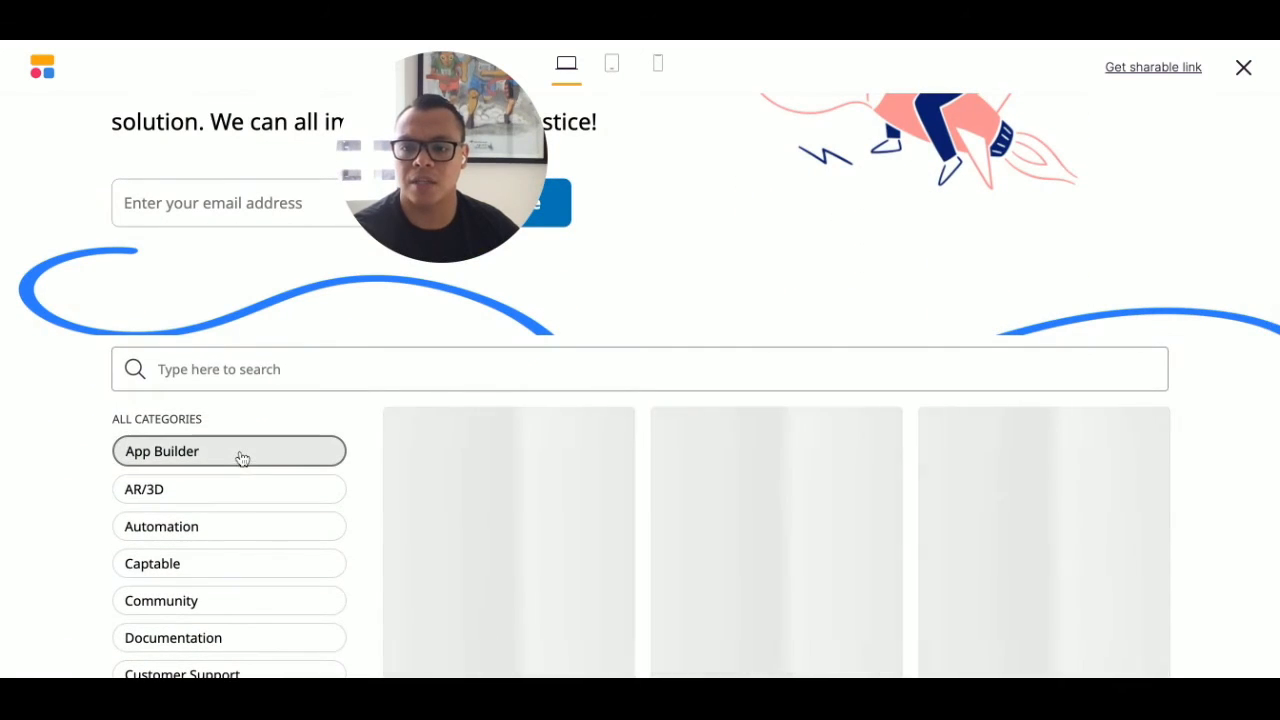
scroll(320, 468, down, 2)
click(300, 485)
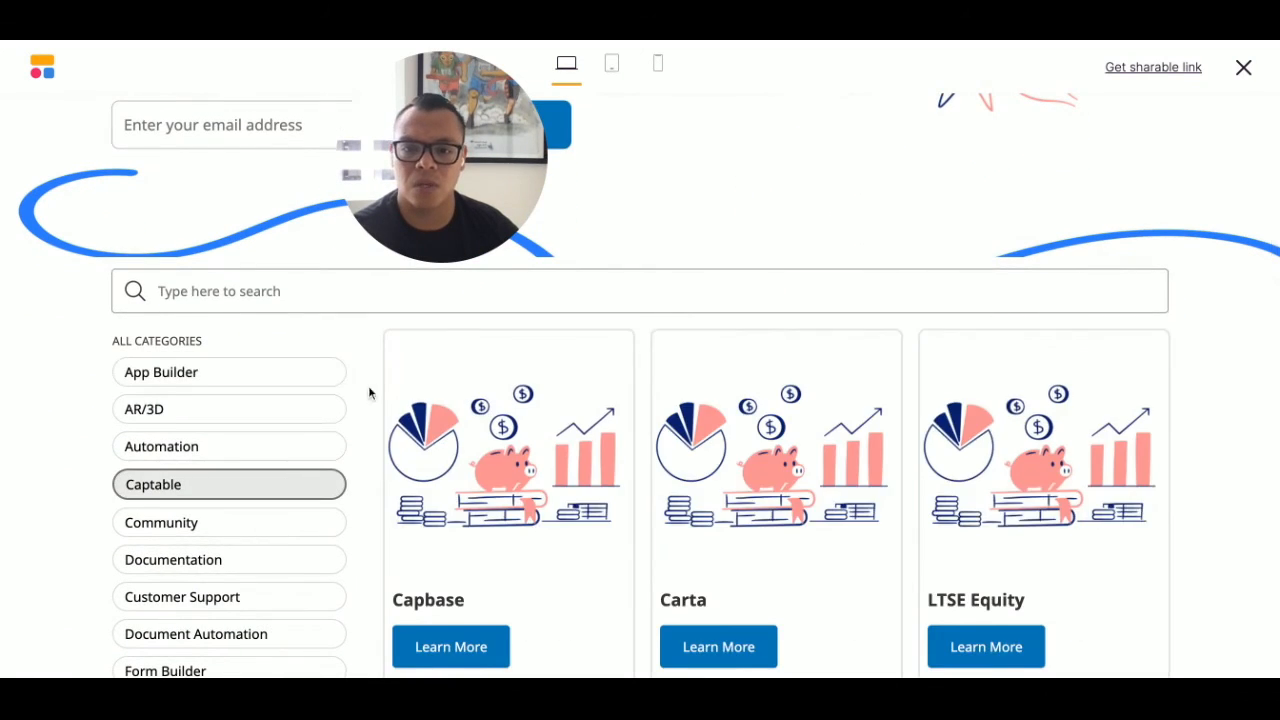
Step: Search the tool list for "Carta" within the Captable category
scroll(330, 440, down, 1)
click(287, 270)
text(Carte)
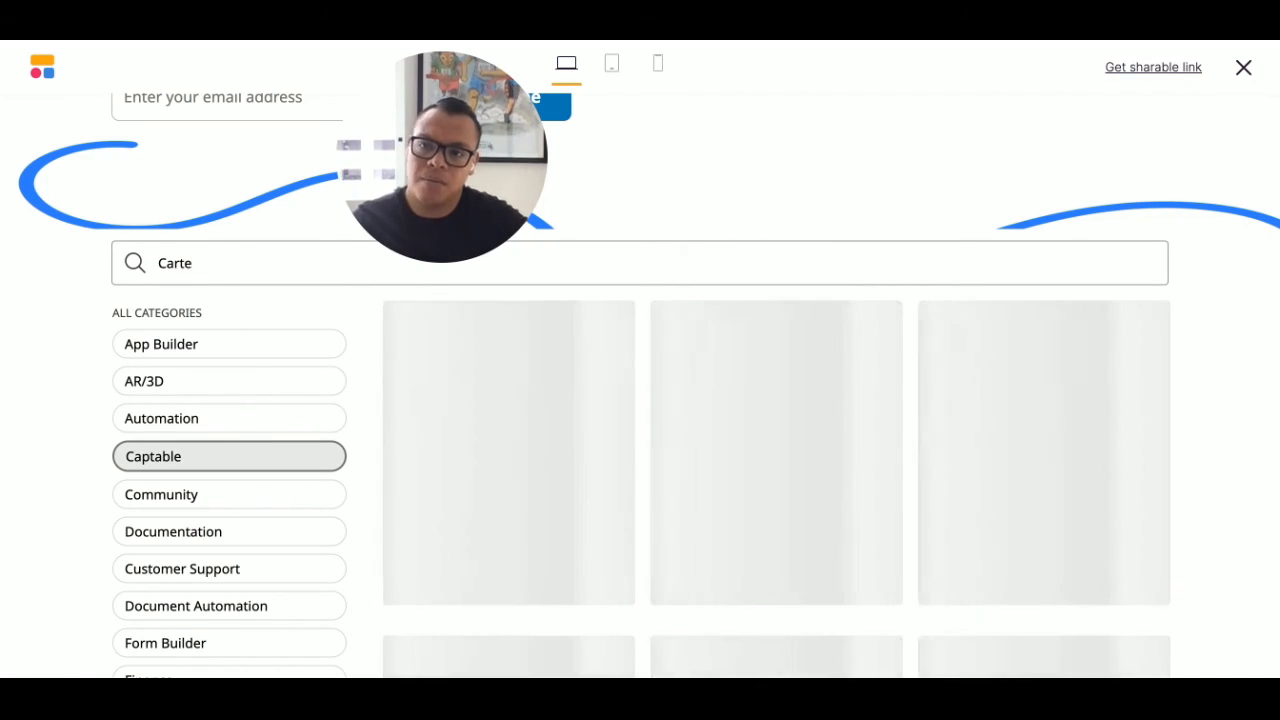
key(BackSpace)
text(a)
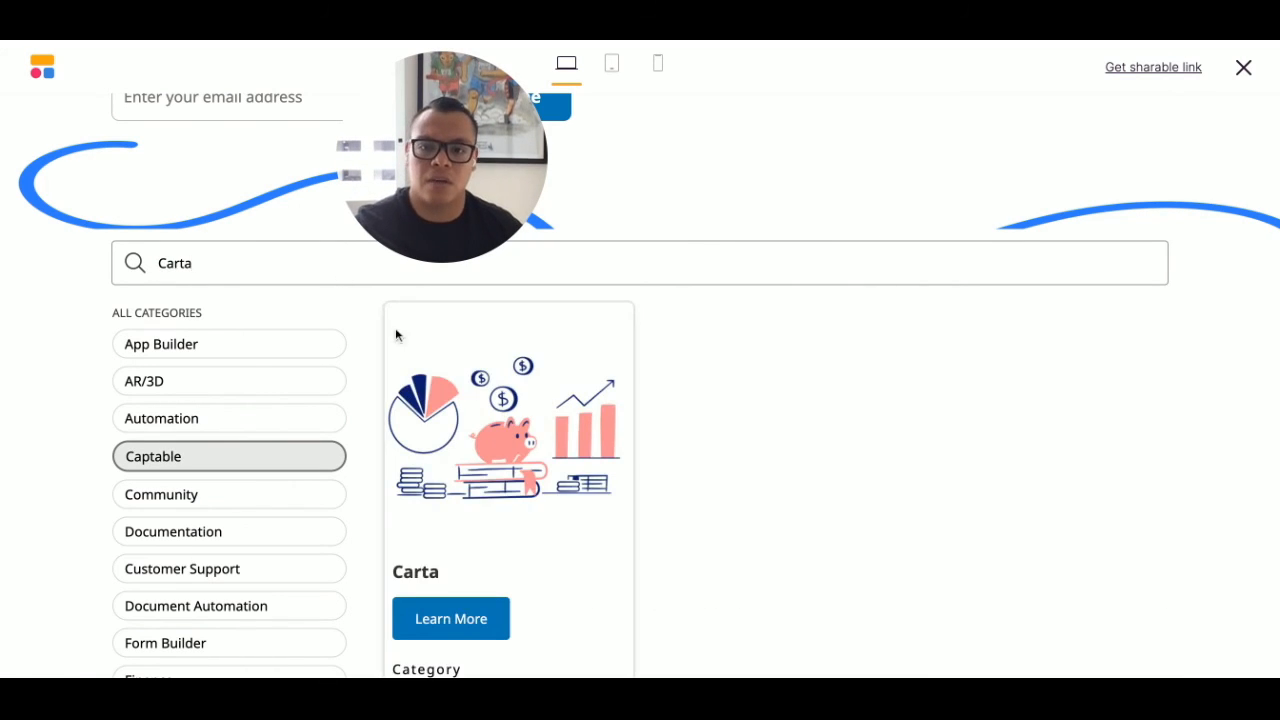
Step: Filter the tool list by the Documentation category and clear the search text
scroll(260, 470, down, 1)
click(260, 512)
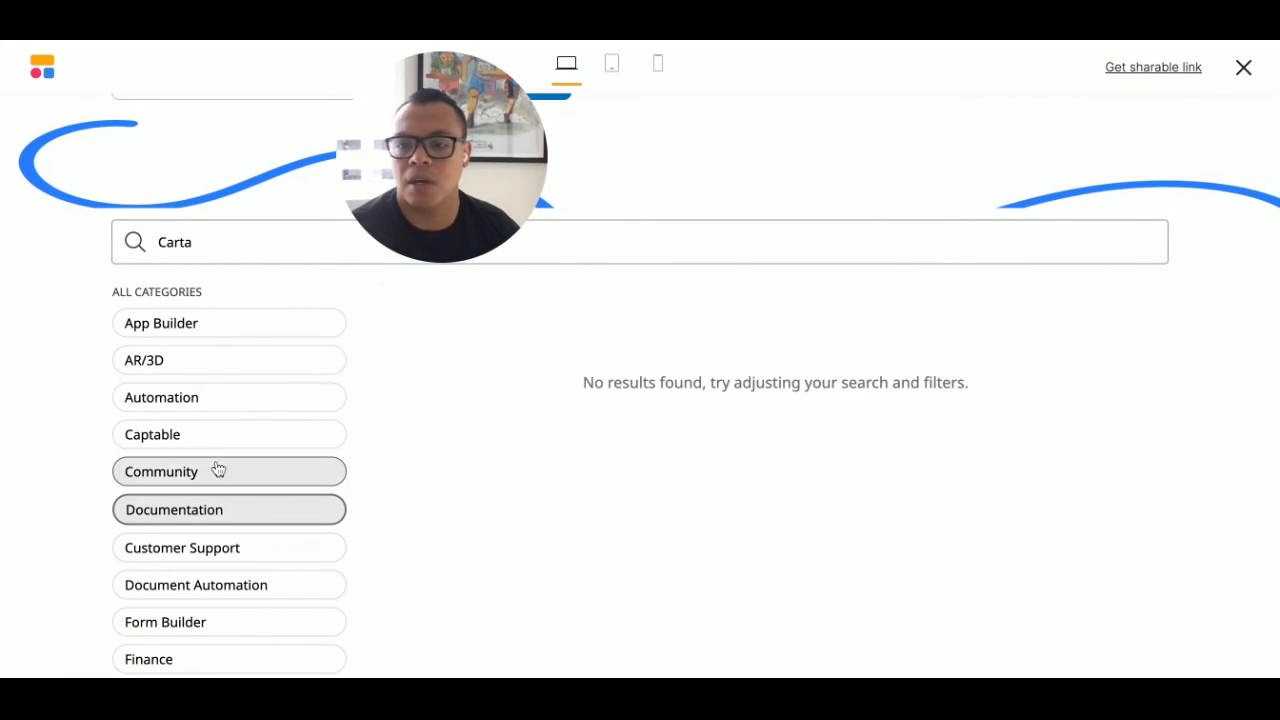
drag(200, 244, 63, 240)
key(BackSpace)
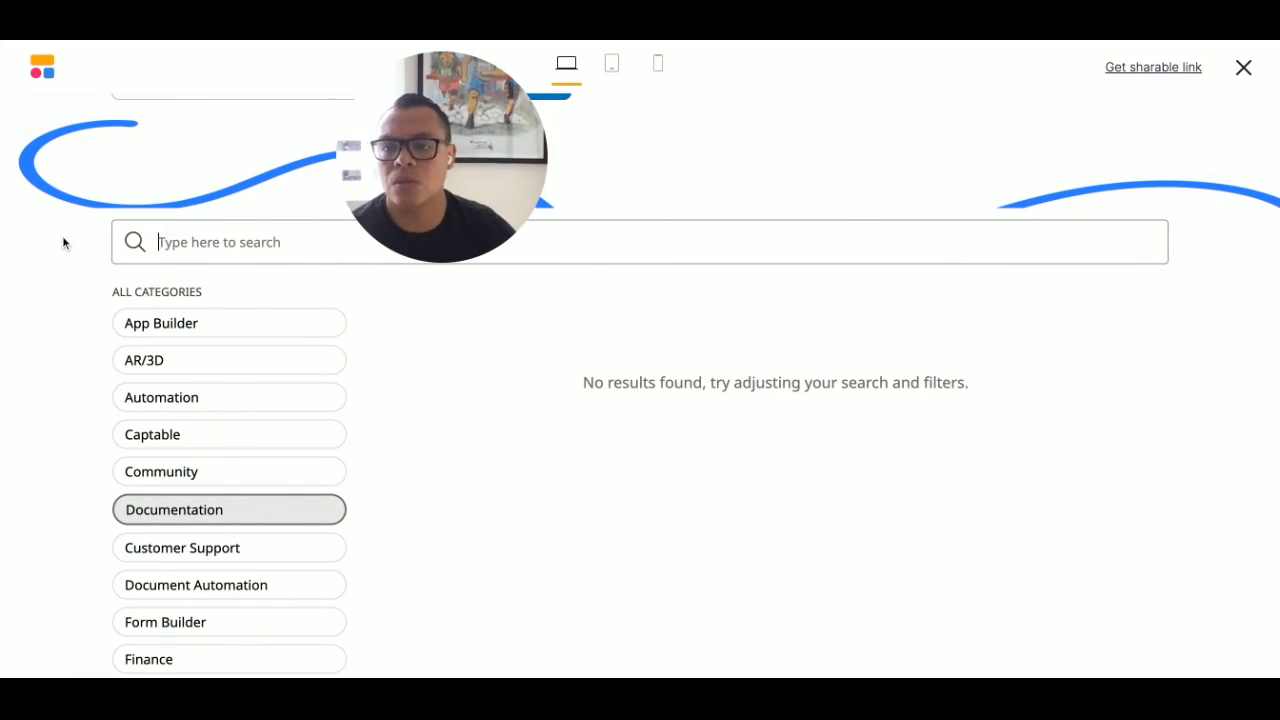
scroll(705, 352, up, 5)
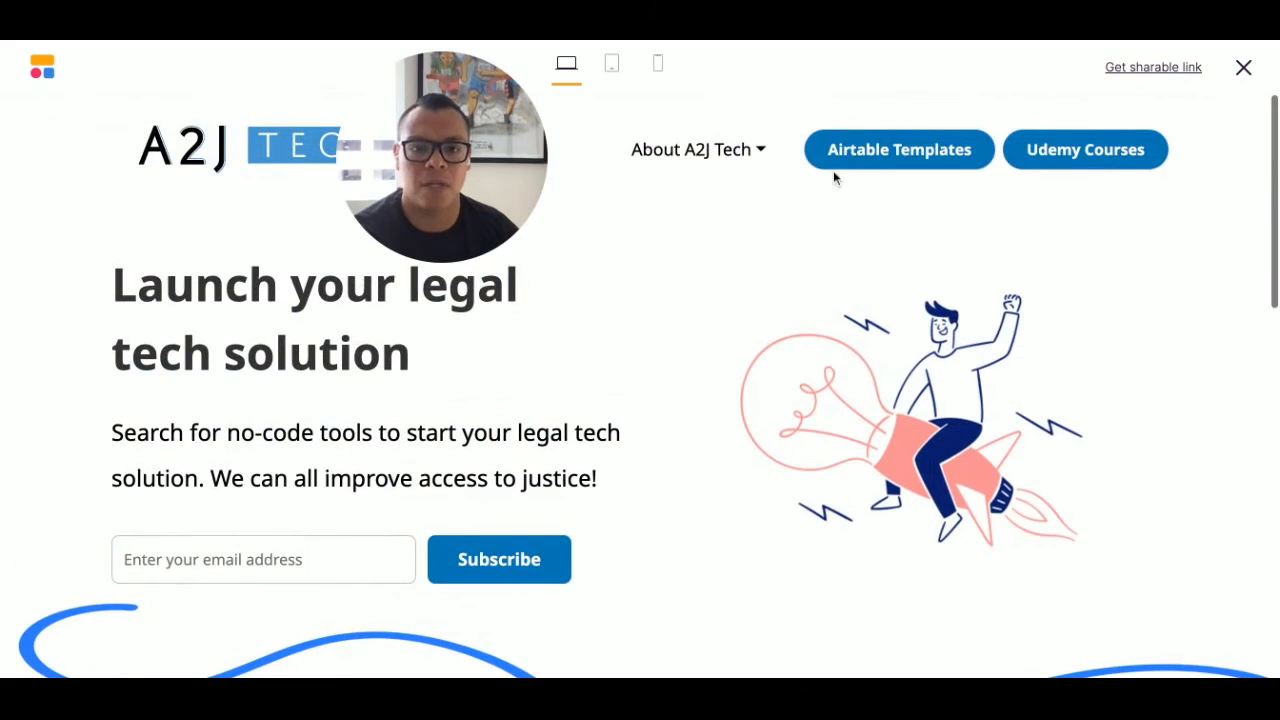
mouse_move(497, 127)
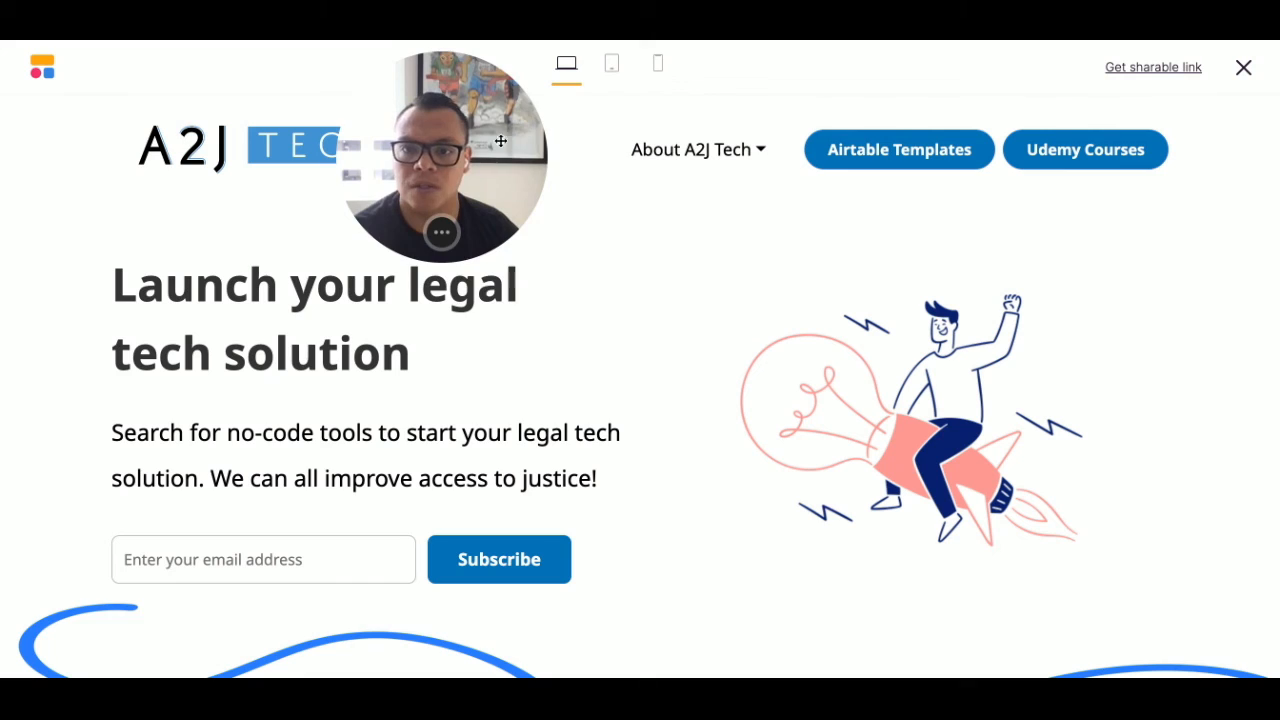
drag(426, 100, 499, 150)
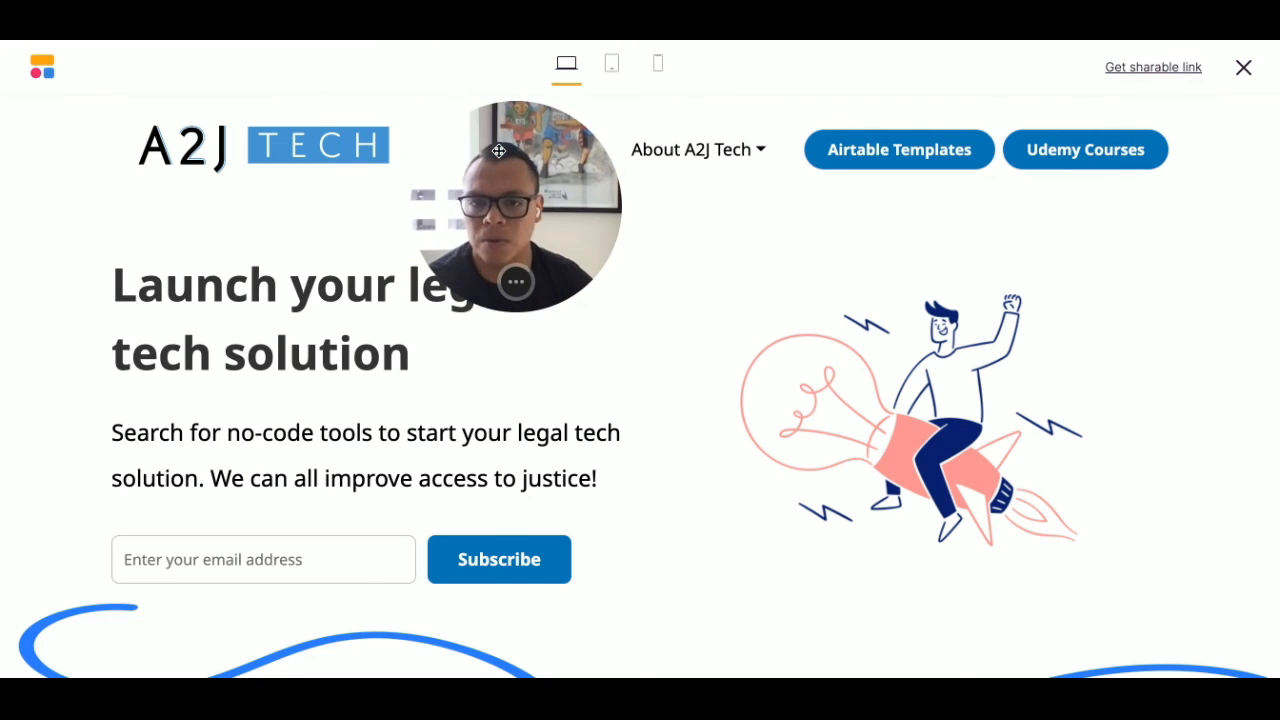